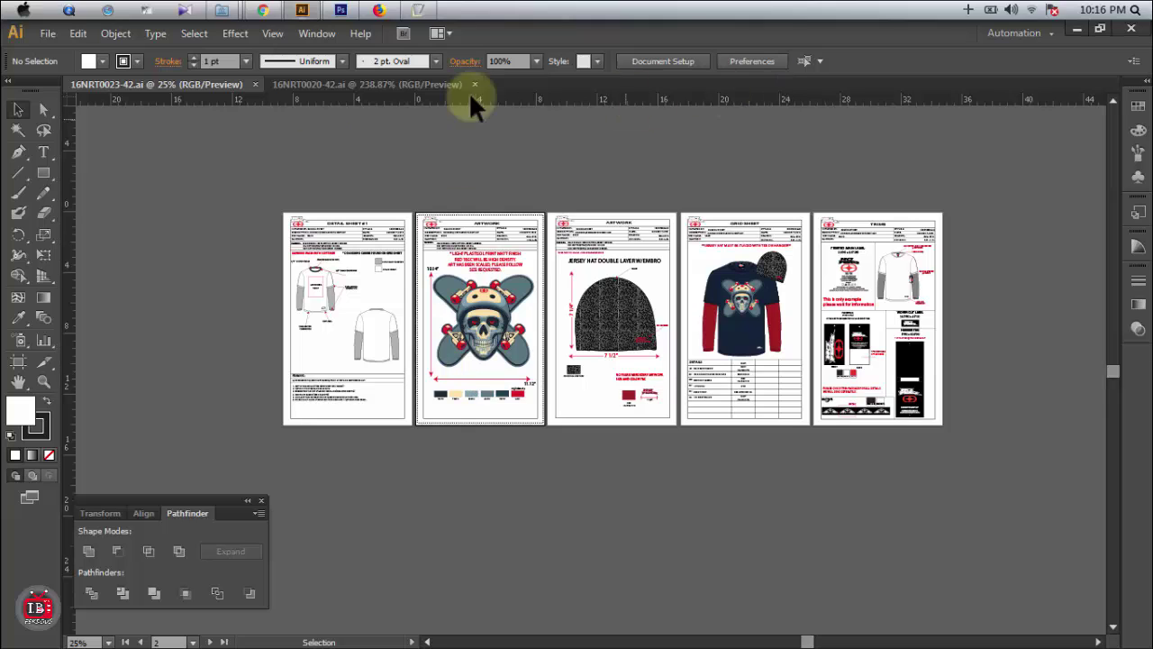
Step: Switch to the file explorer and look over the two Illustrator files in the 16NRT0023-42 folder
click(1077, 33)
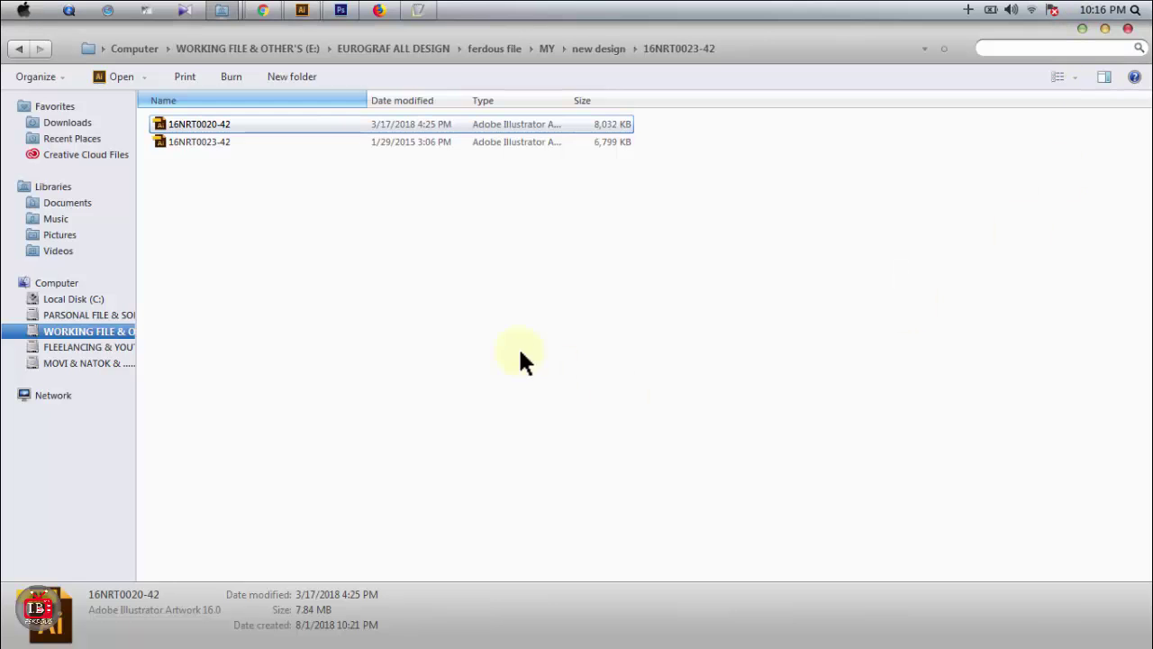
drag(216, 219, 230, 121)
click(195, 125)
click(214, 185)
click(235, 210)
click(246, 128)
click(233, 129)
Step: Return to Illustrator and close both open documents, 16NRT0023-42 and 16NRT0020-42
click(301, 10)
key(ctrl+space)
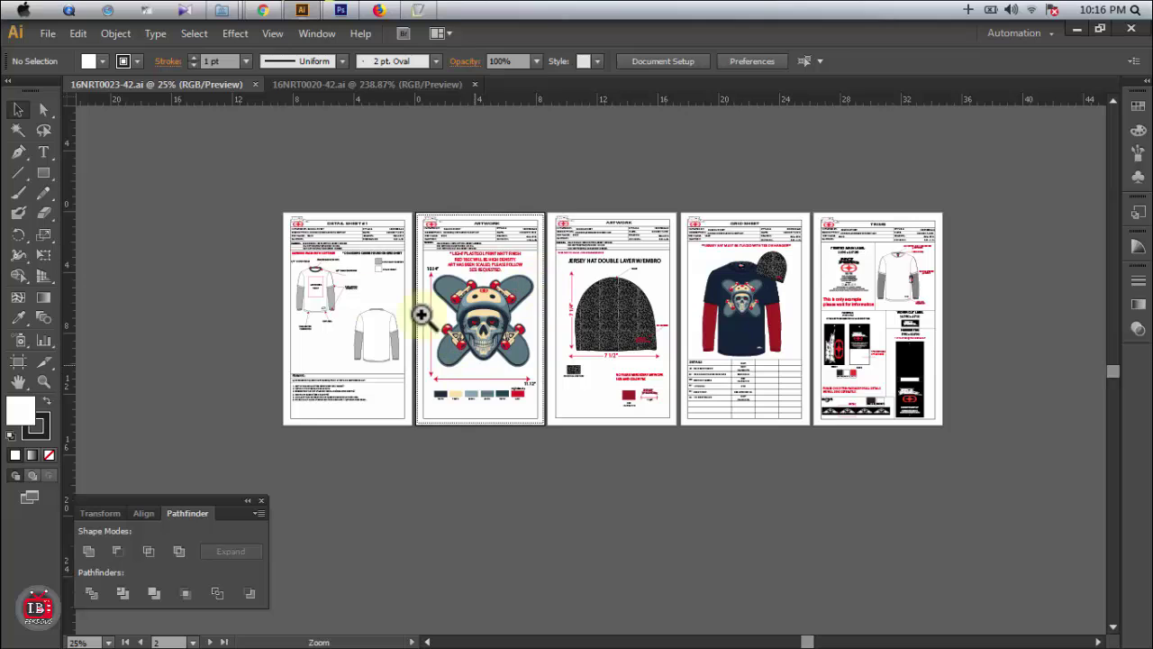
drag(266, 209, 435, 431)
click(693, 330)
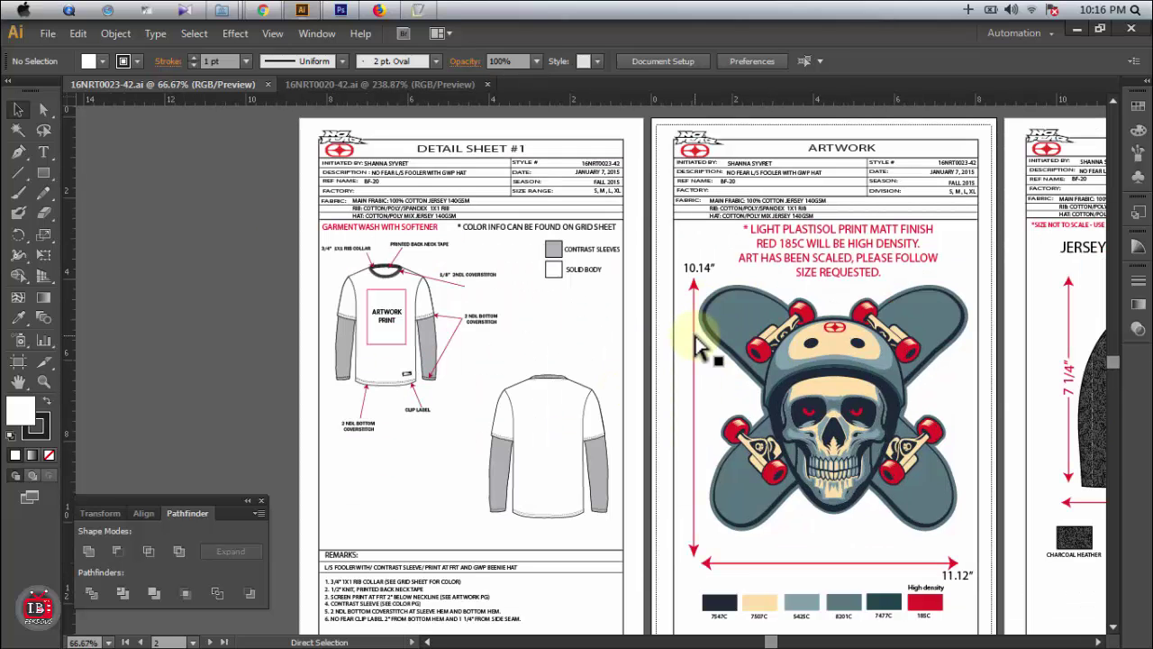
key(ctrl+w)
key(ctrl+w)
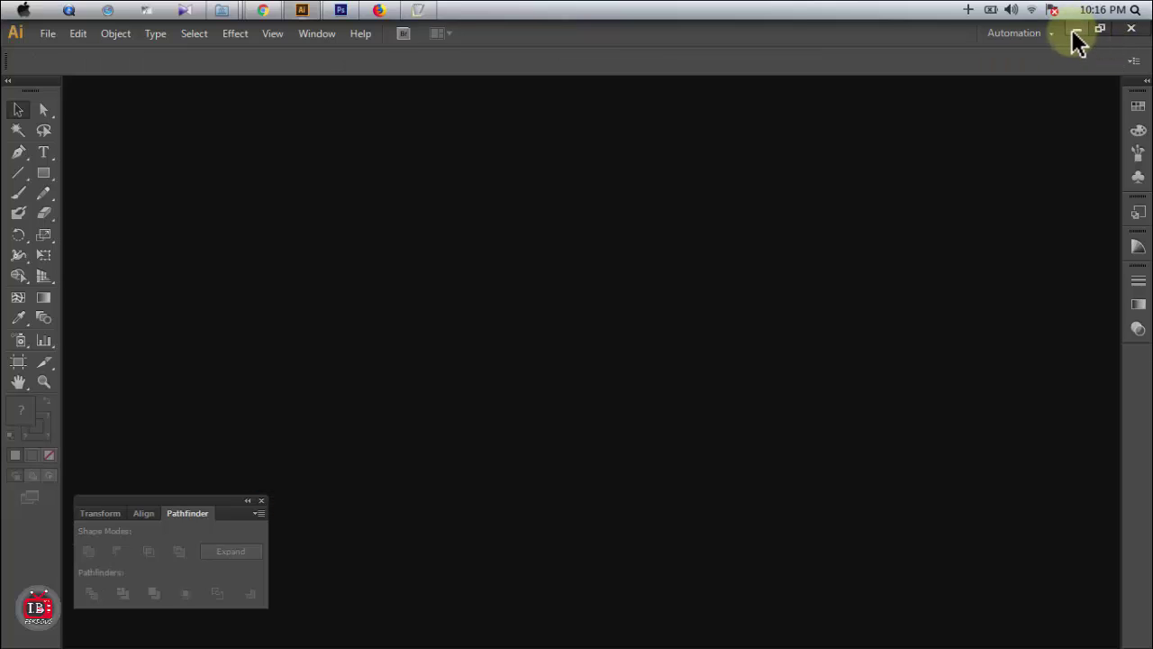
Step: Open 16NRT0023-42 from the file explorer in Illustrator, accepting the substituted missing fonts
click(1076, 29)
drag(225, 142, 420, 361)
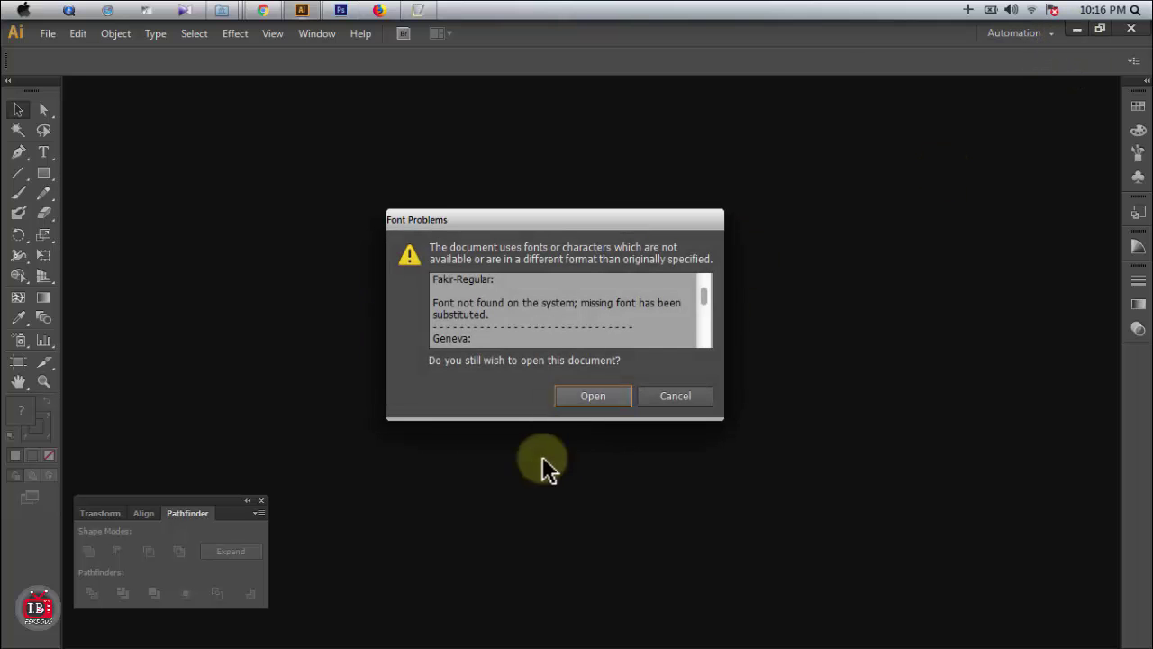
click(618, 396)
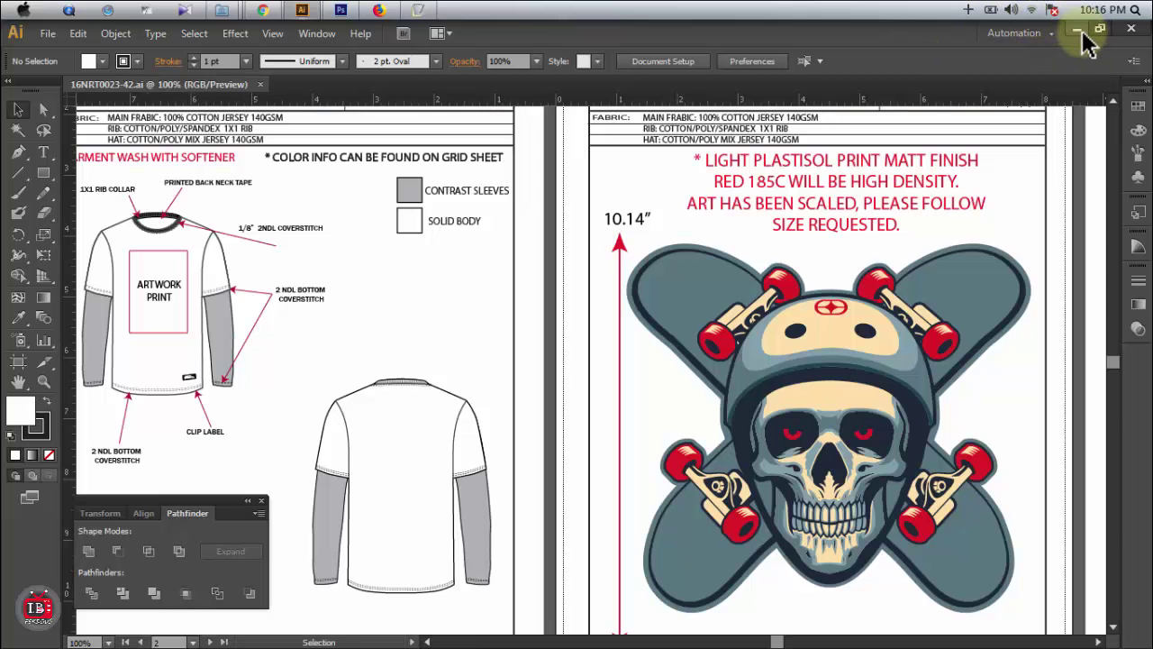
Step: Open 16NRT0020-42 from the file explorer as a second Illustrator document despite the missing fonts
click(1076, 28)
drag(217, 125, 901, 51)
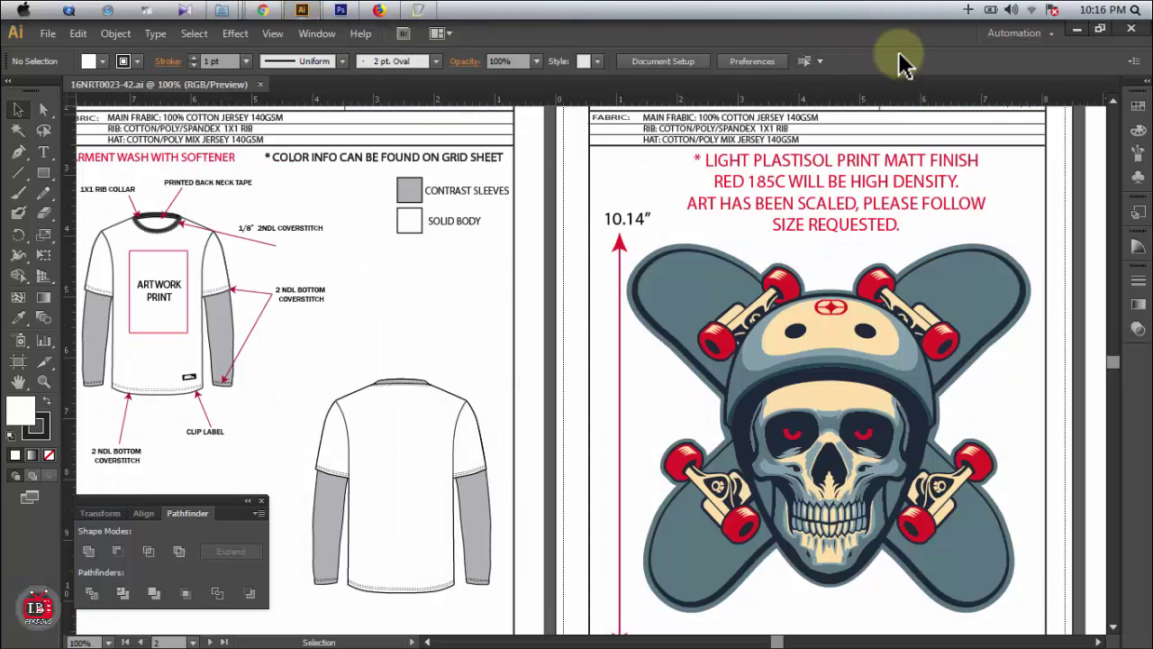
drag(557, 343, 557, 343)
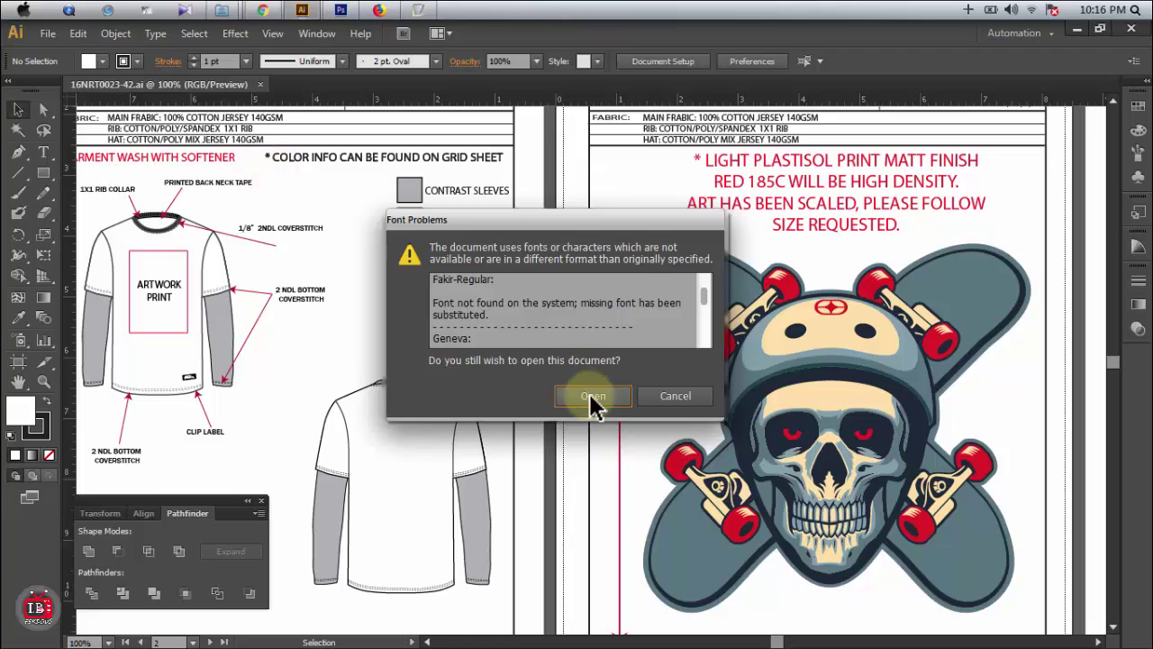
click(598, 397)
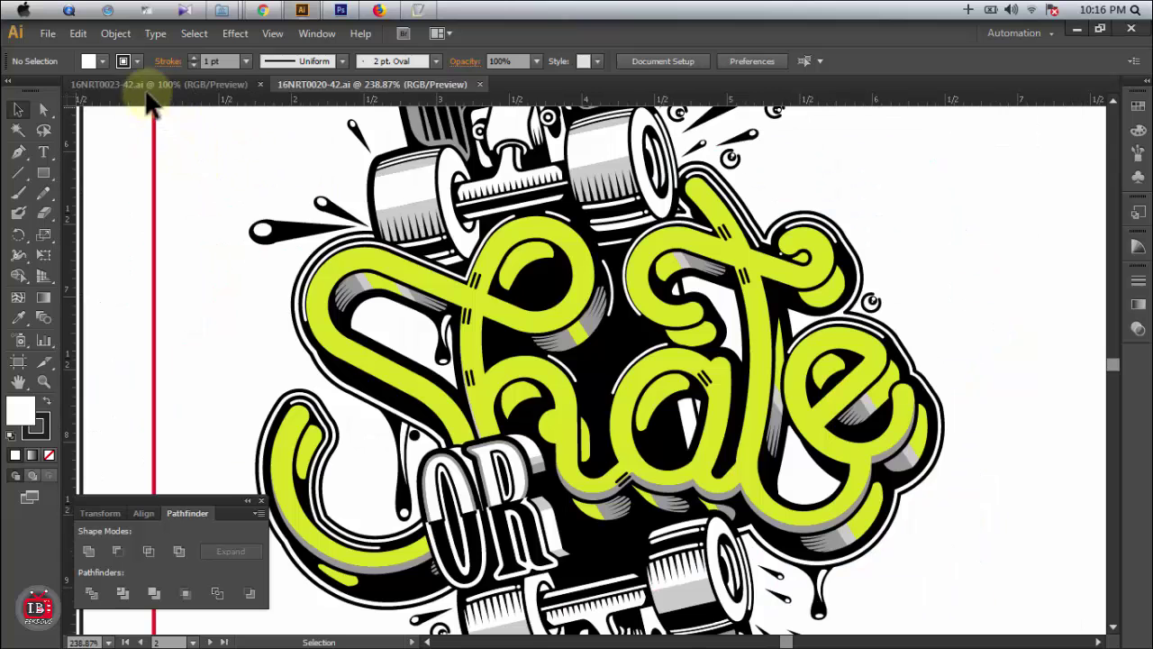
Step: Switch to the 16NRT0023-42 document and examine the logo and header table of Detail Sheet #1
click(149, 88)
drag(463, 321, 597, 330)
ctrl+click(602, 355)
ctrl+click(586, 358)
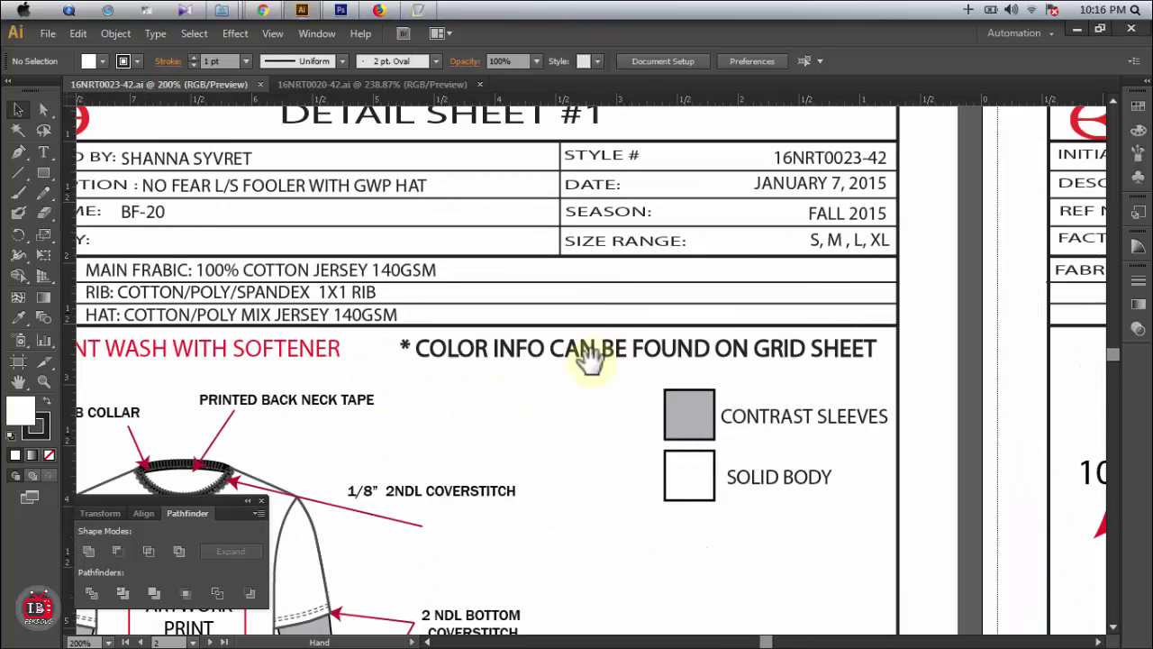
ctrl+alt+click(554, 387)
ctrl+alt+click(555, 383)
ctrl+click(554, 381)
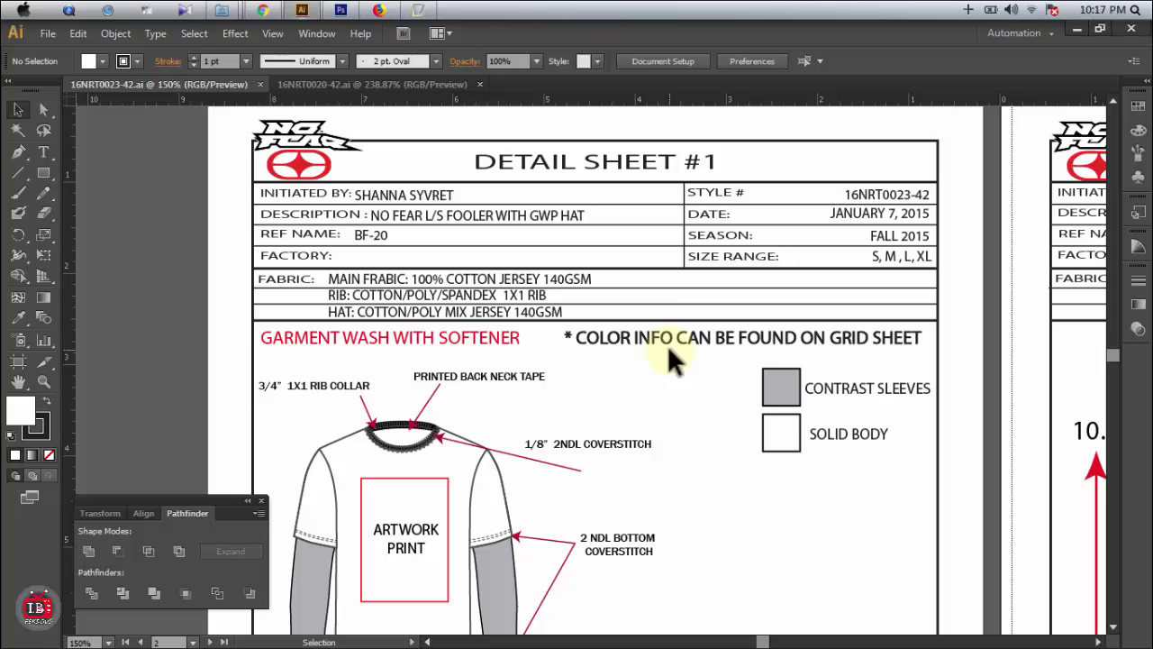
click(293, 149)
click(162, 211)
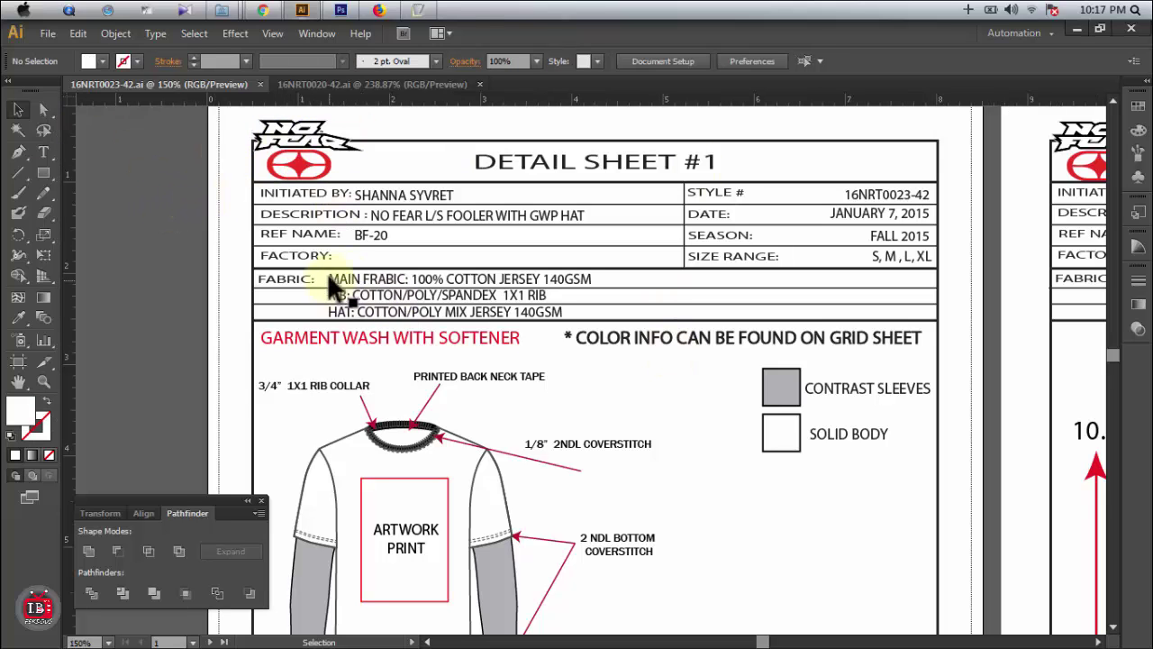
Step: Read the style, date, season, size range and fabric fields of Detail Sheet #1 alongside its shirt sketch
scroll(537, 334, down, 5)
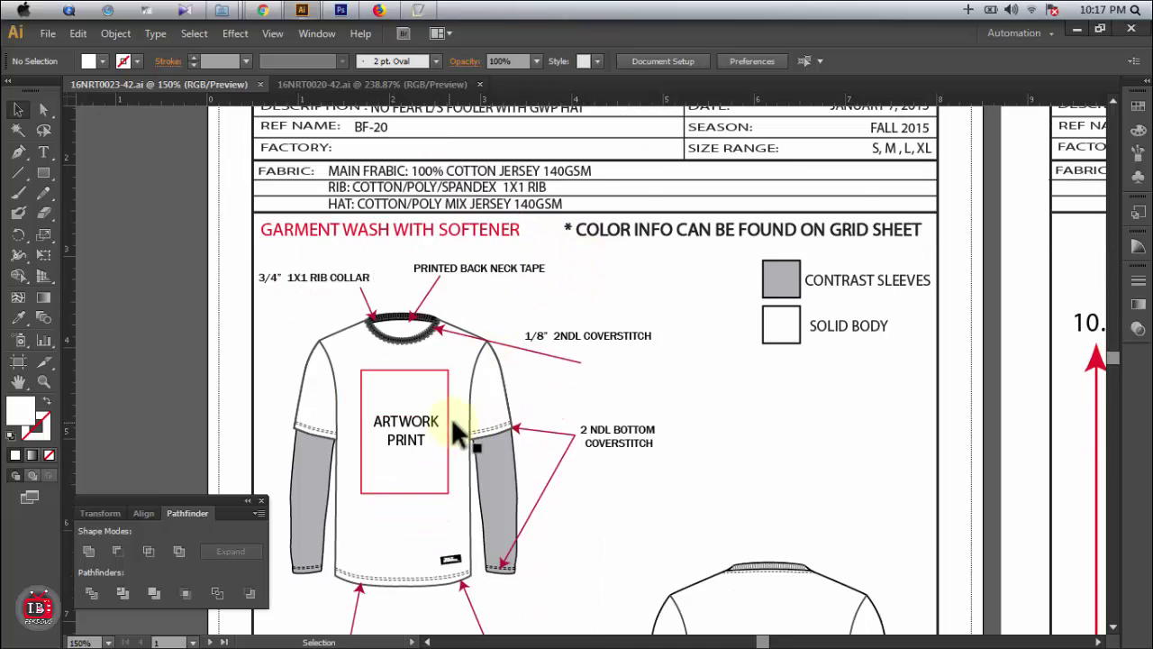
scroll(451, 360, up, 5)
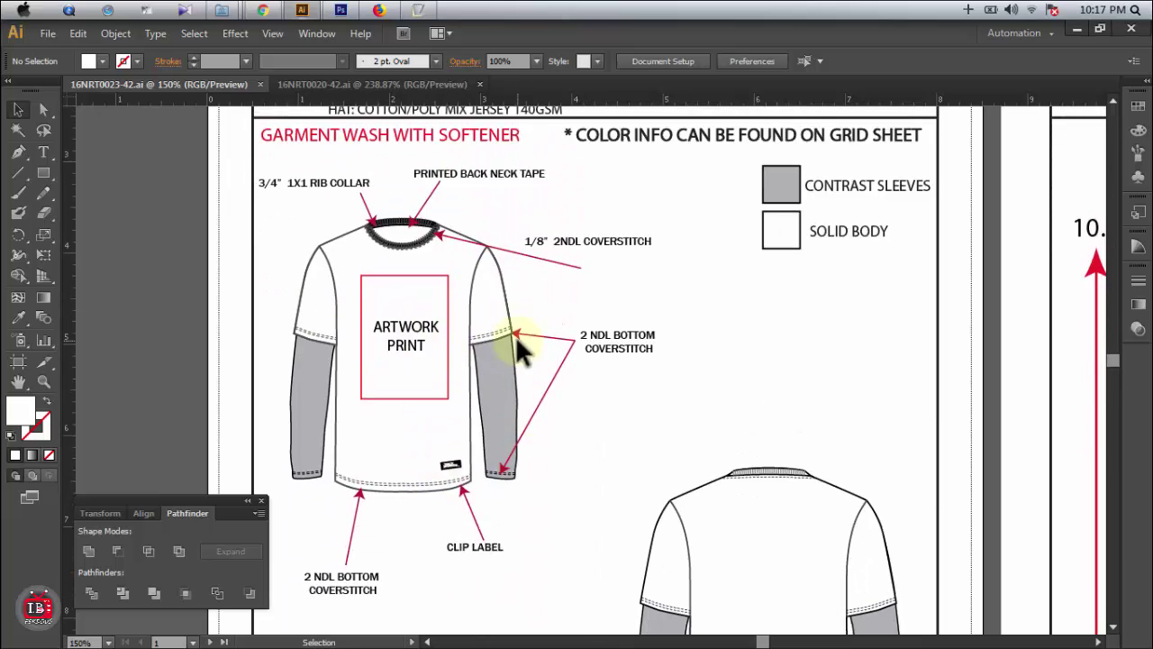
scroll(581, 365, up, 1)
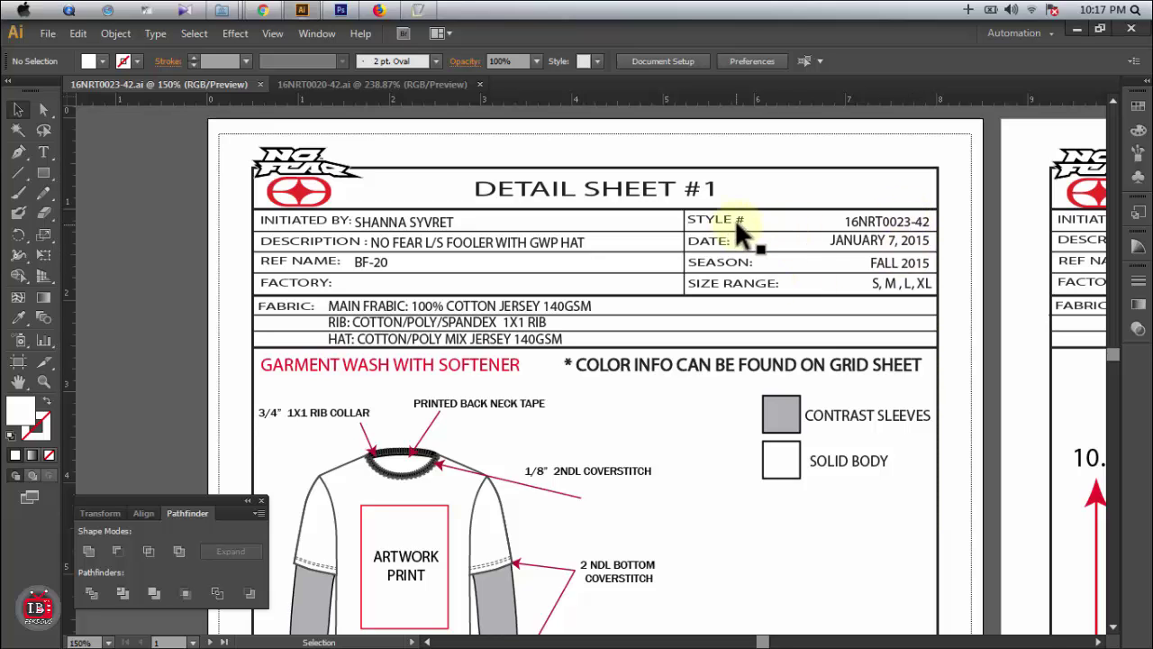
scroll(735, 219, down, 5)
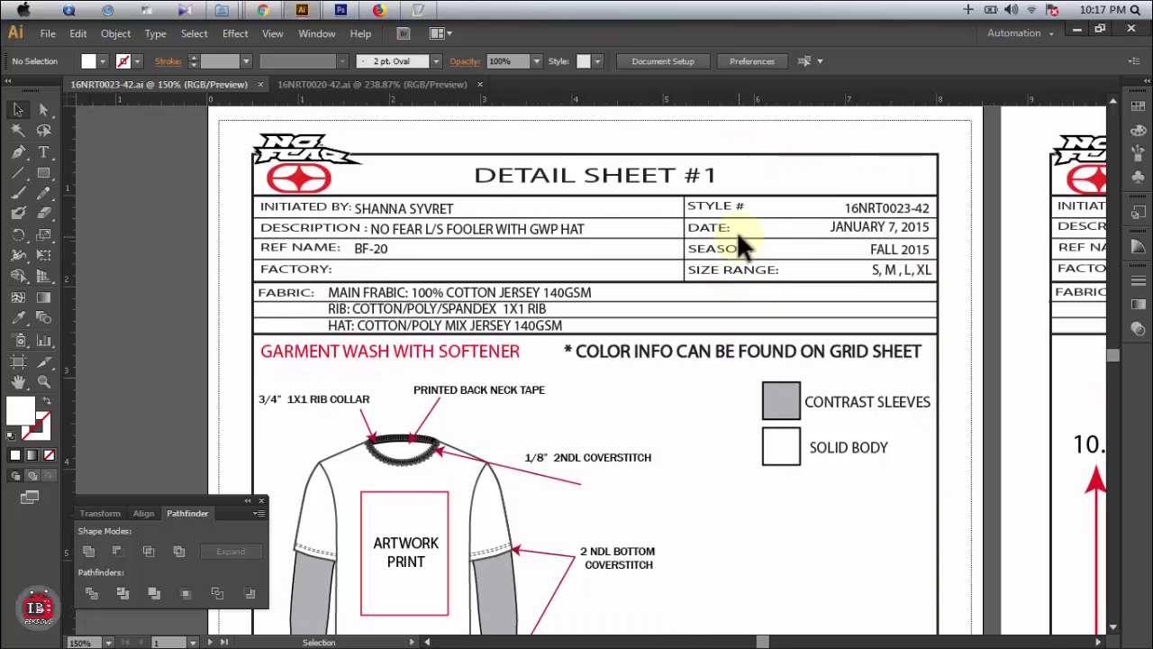
scroll(753, 275, up, 4)
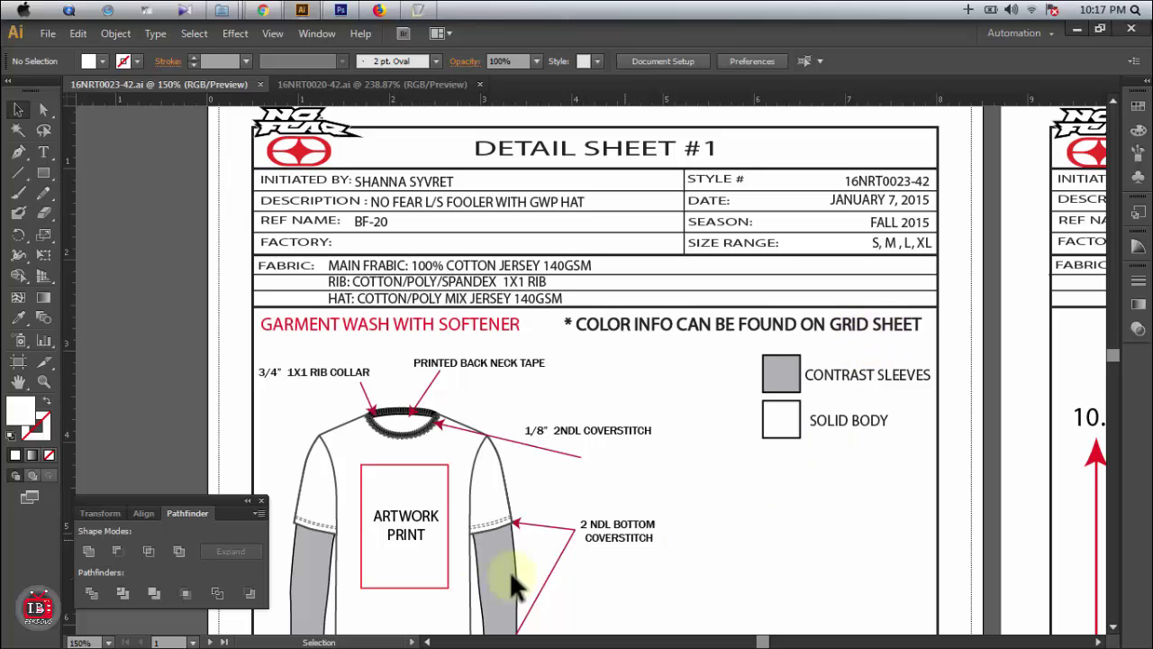
scroll(440, 539, down, 1)
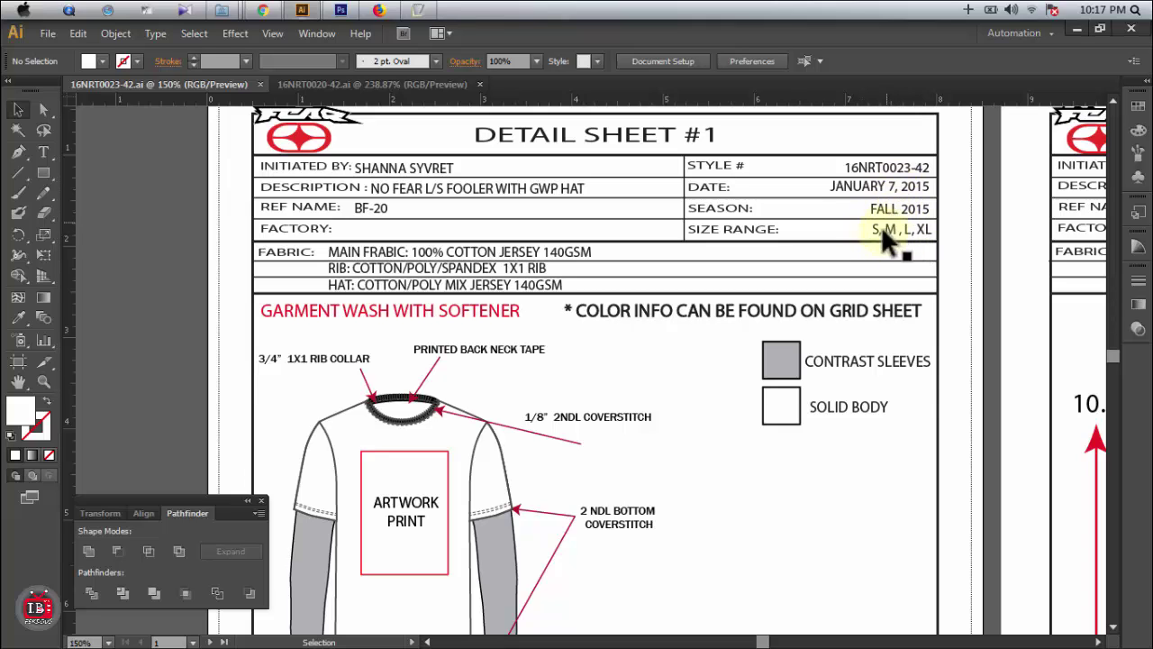
scroll(921, 382, down, 3)
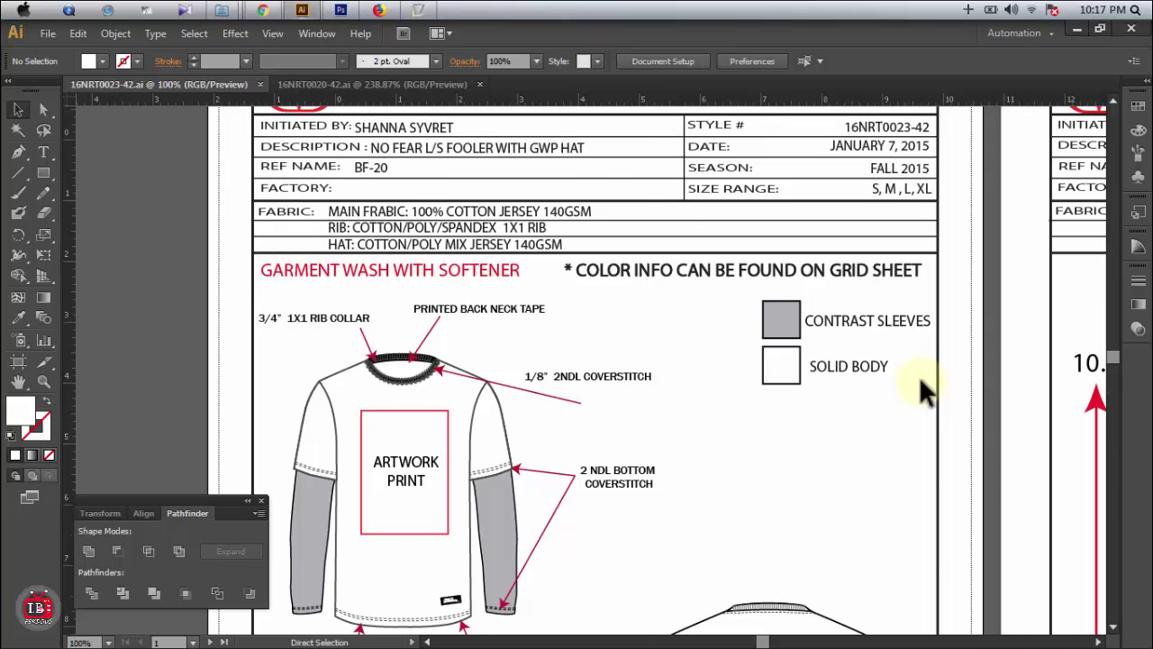
Step: Examine the collar, neck tape and coverstitch callouts on the front shirt sketch, and select its artwork print placeholder
key(ctrl+minus)
key(ctrl+minus)
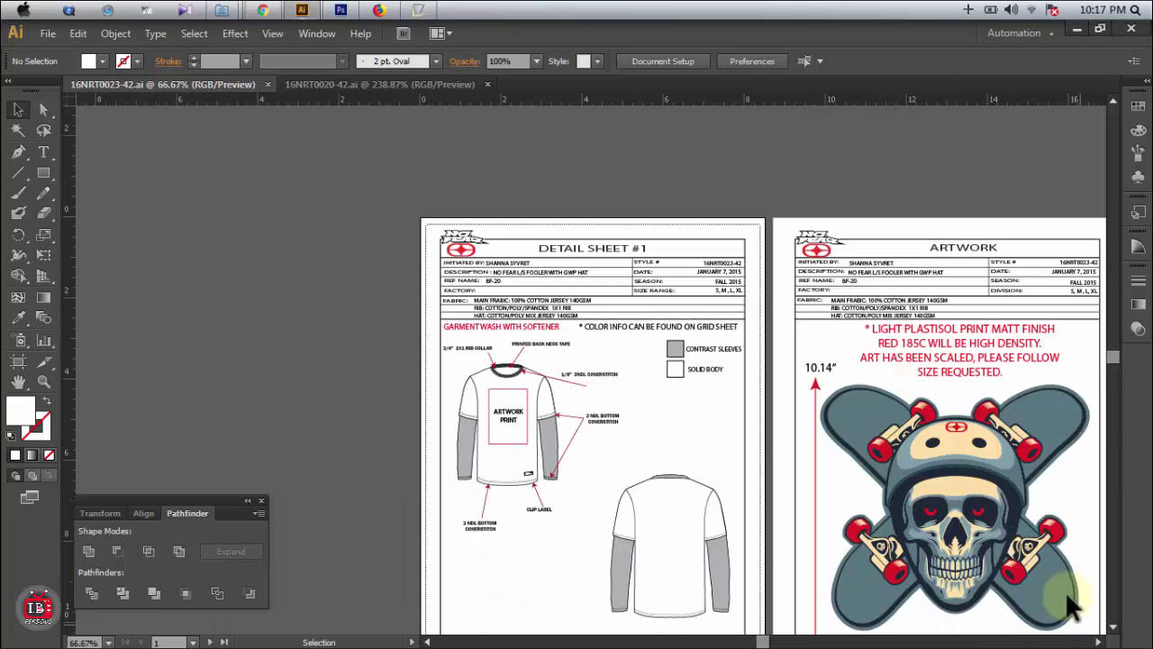
click(1101, 641)
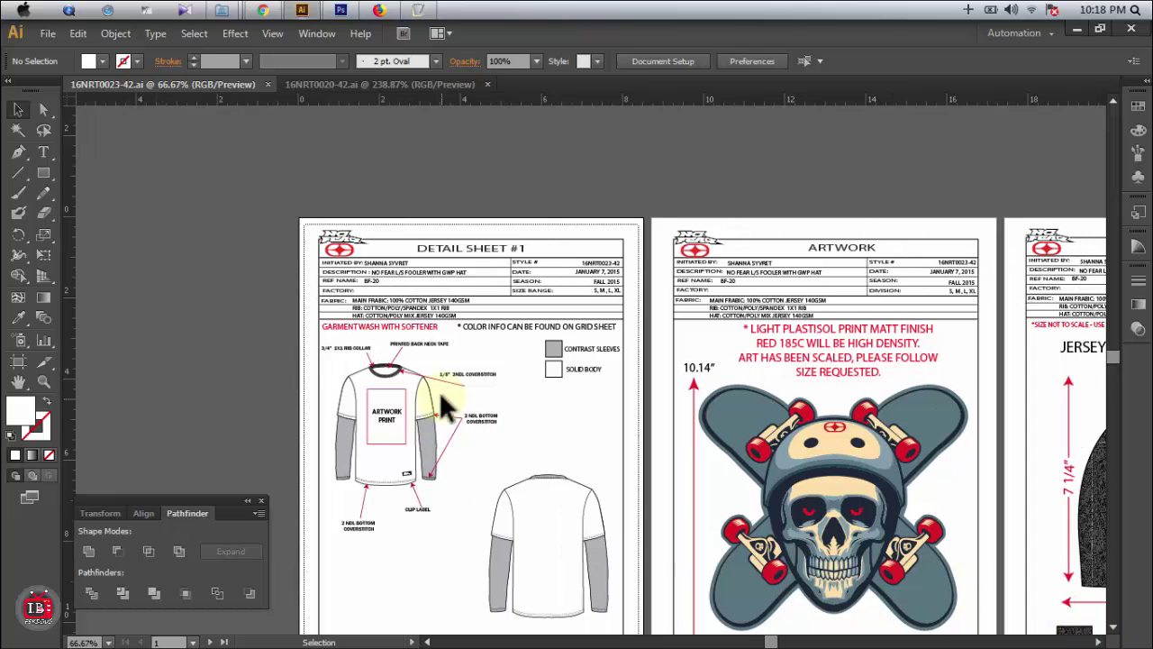
click(397, 326)
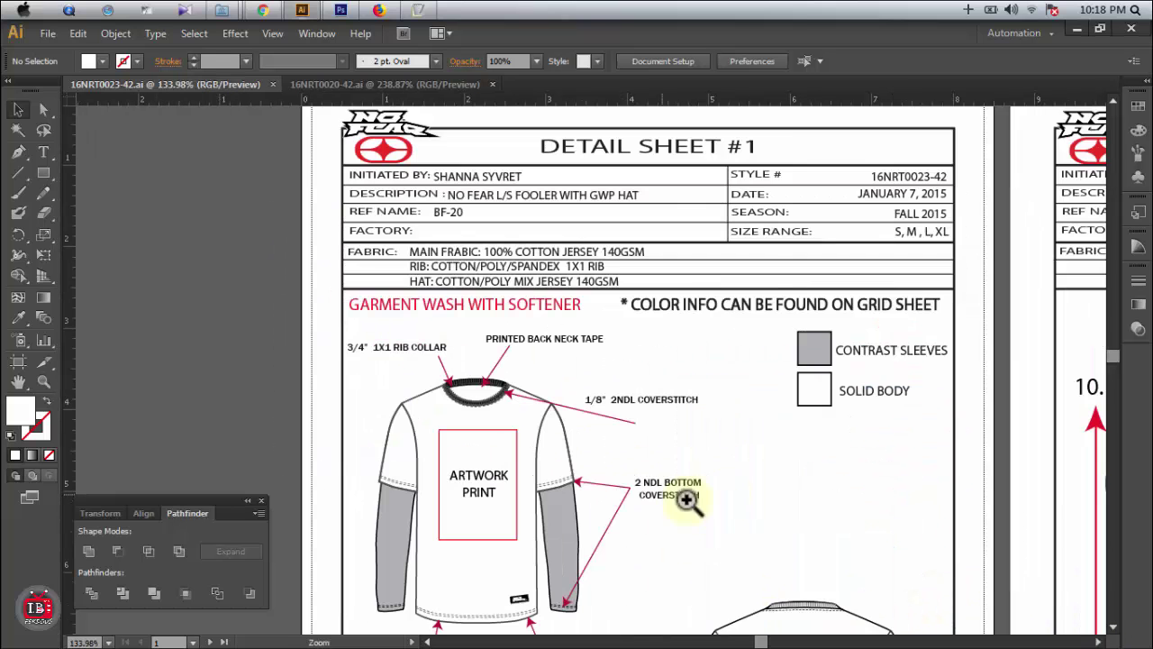
click(618, 417)
click(618, 440)
drag(414, 394, 703, 507)
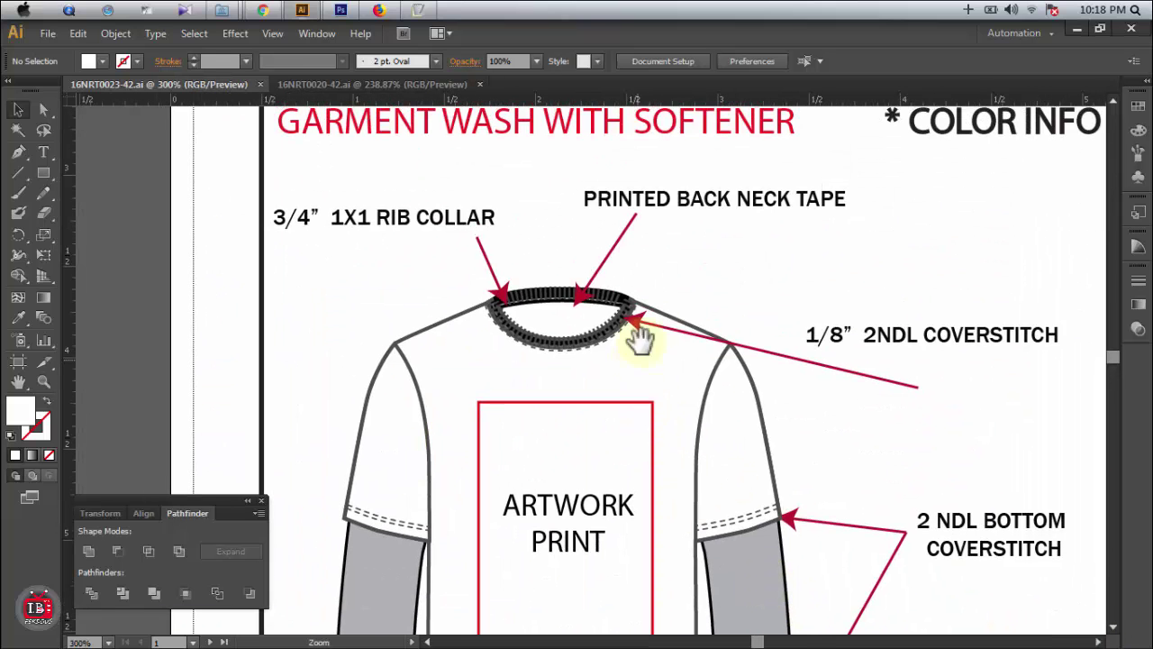
drag(638, 332, 640, 347)
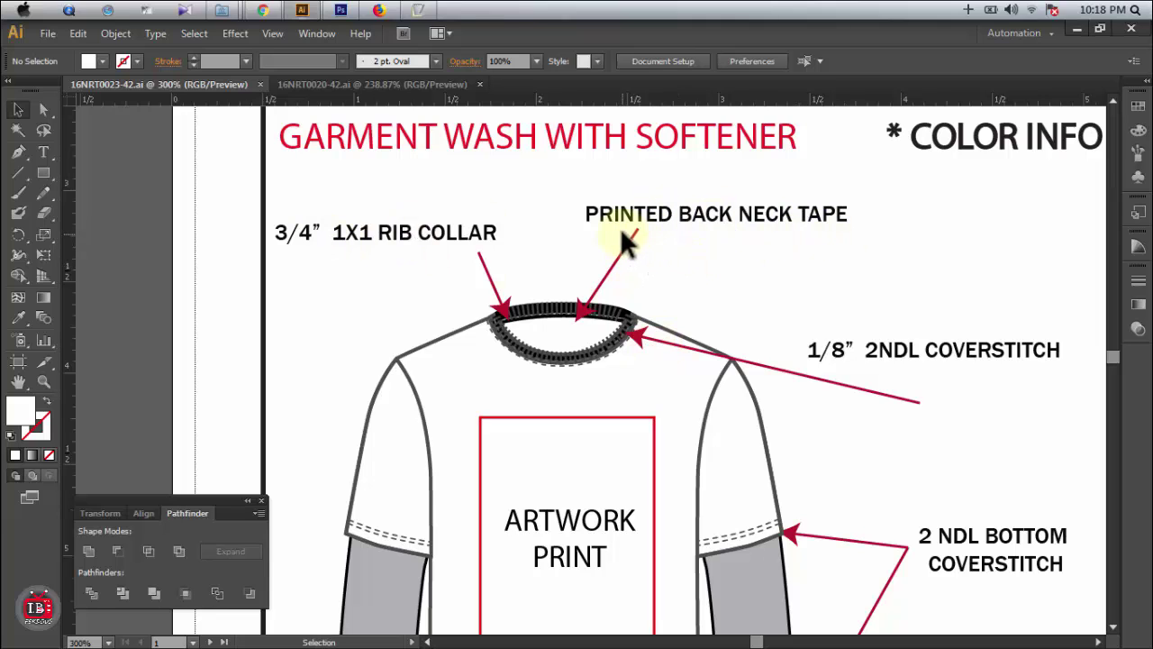
scroll(892, 311, down, 3)
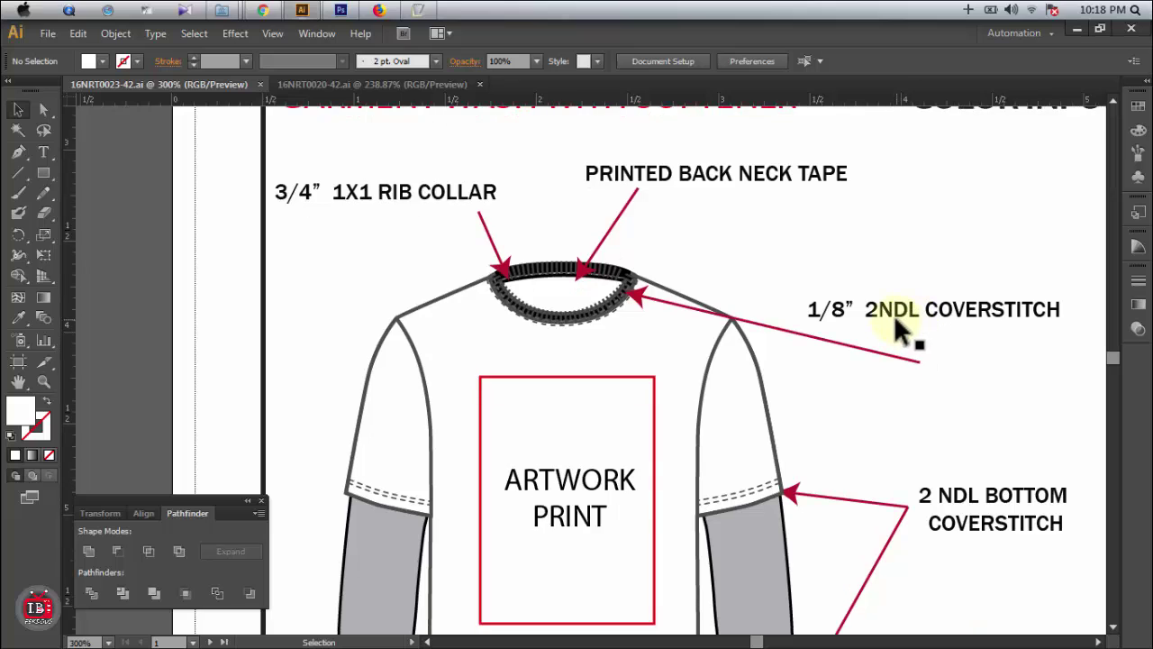
scroll(958, 330, down, 4)
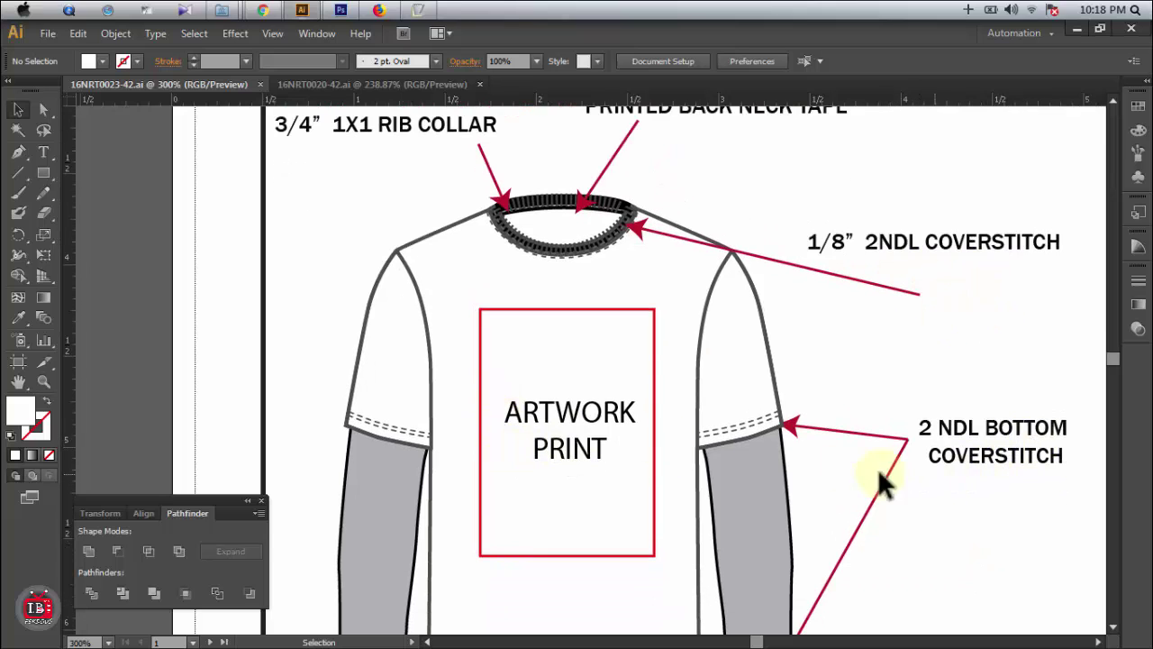
scroll(928, 121, down, 1)
scroll(588, 315, down, 2)
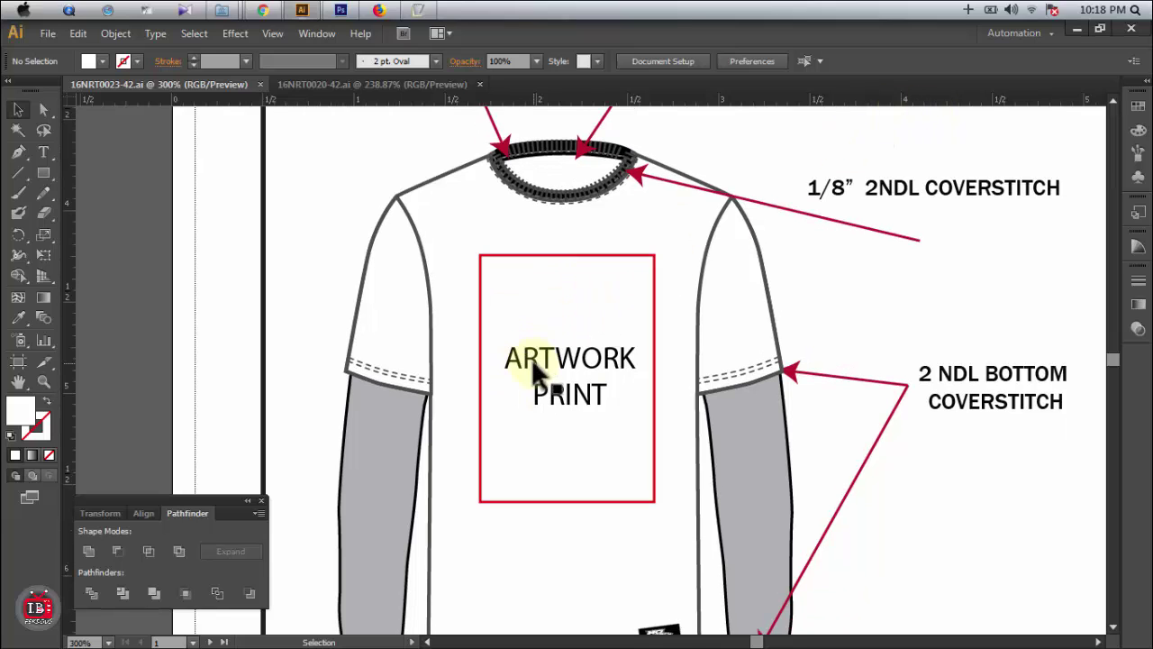
click(566, 390)
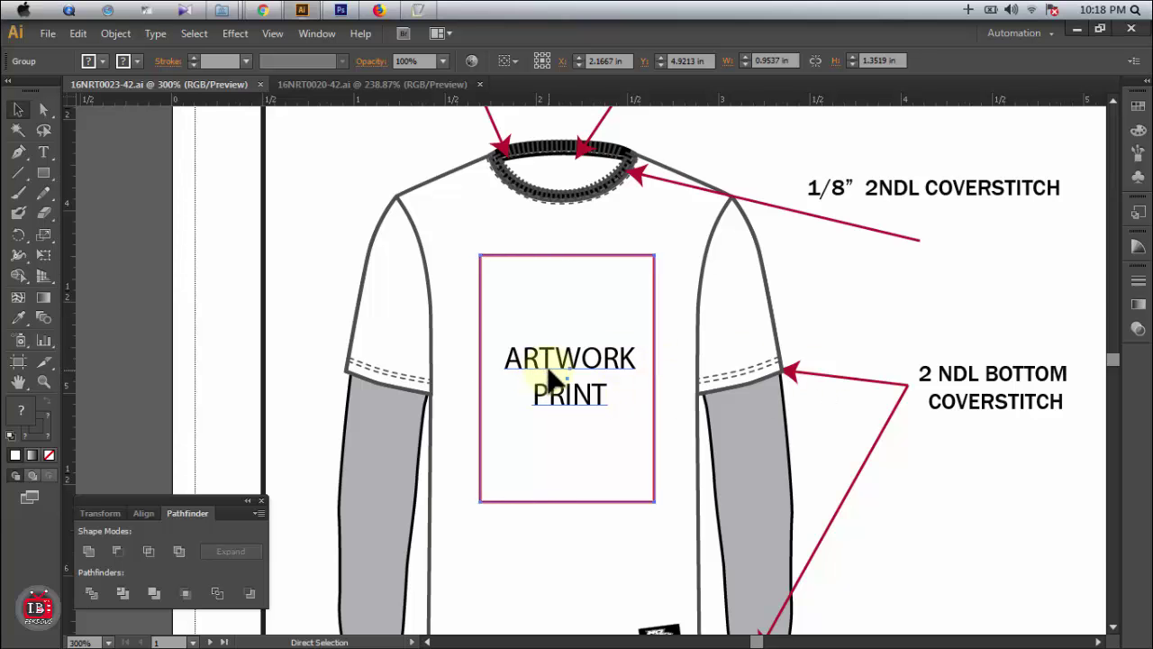
Step: View the skull and skateboards artwork with its height and width dimensions on the neighbouring Artwork sheet
key(ctrl+minus)
key(ctrl+minus)
key(ctrl+minus)
key(ctrl+minus)
drag(844, 347, 537, 278)
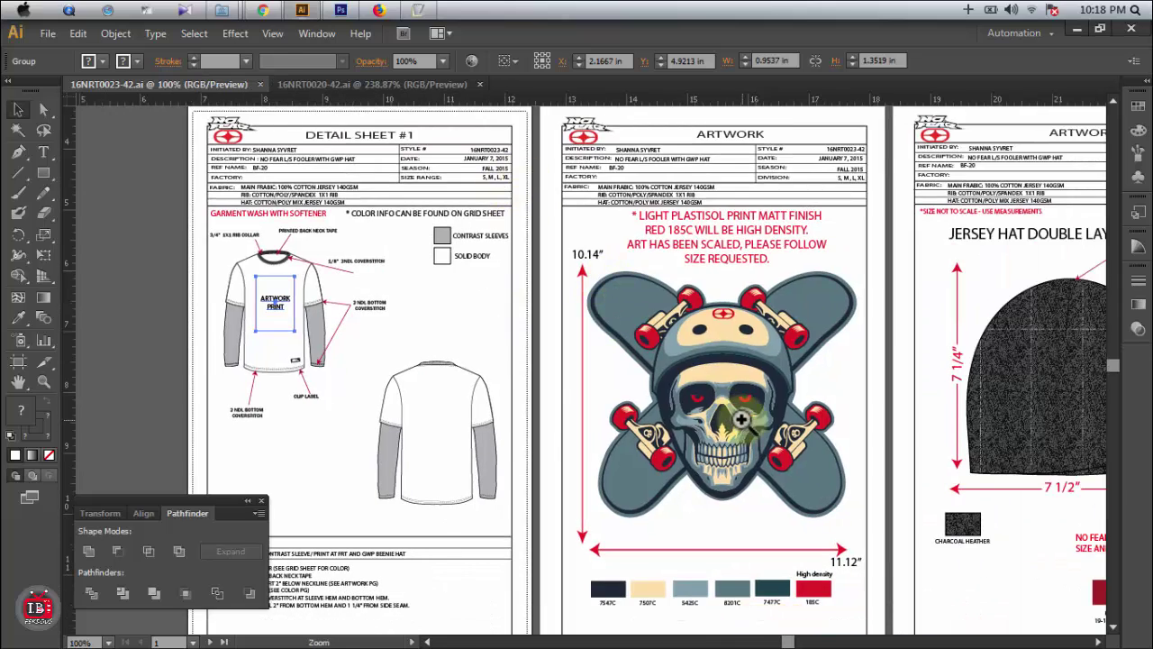
click(732, 413)
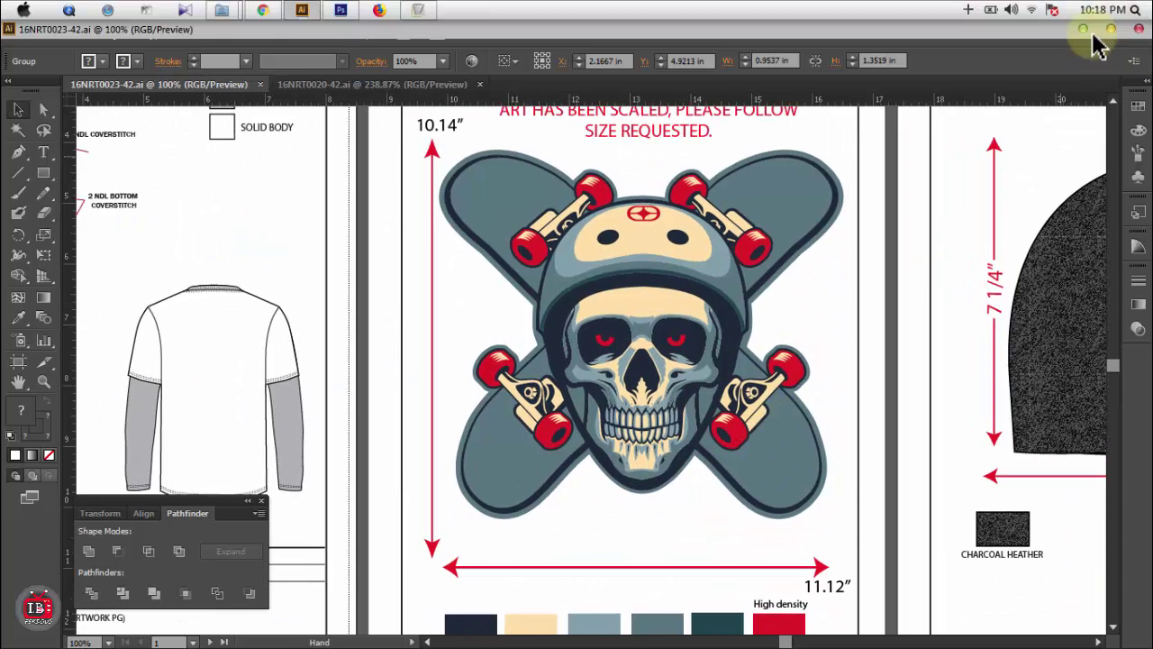
click(1100, 30)
click(253, 29)
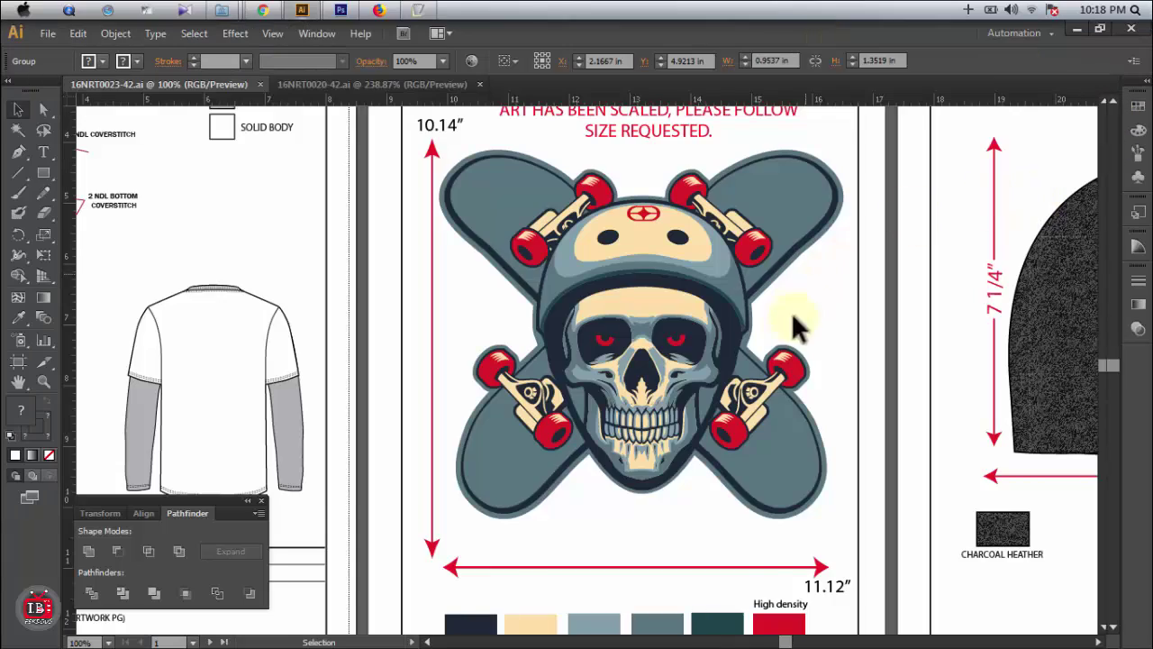
Step: Compare the artwork print placeholder on the detail sheet's front shirt with the skull graphic on the Artwork sheet
scroll(674, 428, up, 3)
scroll(547, 342, down, 3)
scroll(405, 223, left, 10)
scroll(405, 223, down, 3)
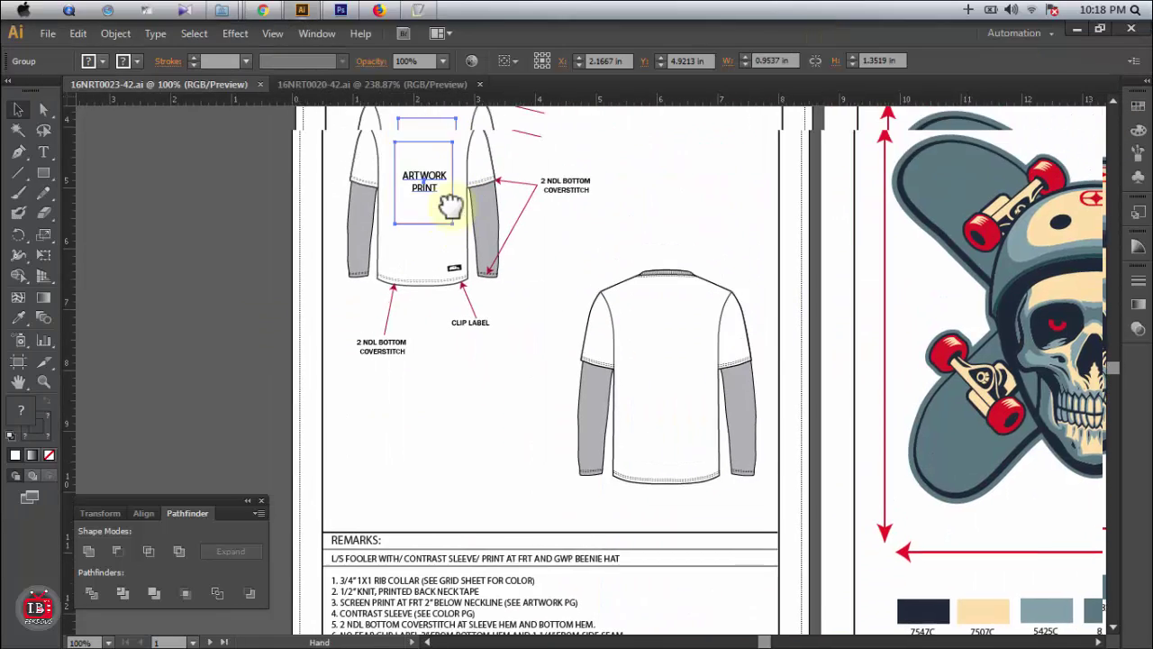
scroll(423, 212, up, 2)
scroll(415, 131, right, 10)
scroll(414, 130, up, 3)
scroll(518, 415, right, 5)
scroll(518, 415, up, 6)
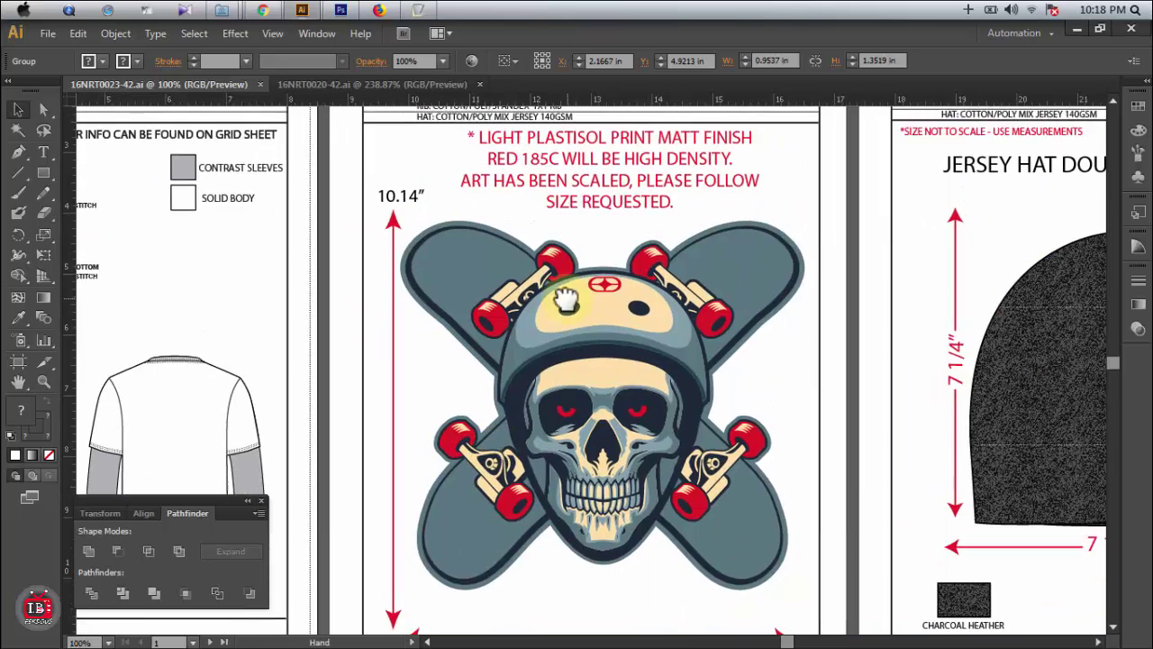
Step: Read the red print finish, density and scaling notes above the skull graphic on the Artwork sheet
scroll(622, 396, up, 2)
drag(622, 396, 717, 297)
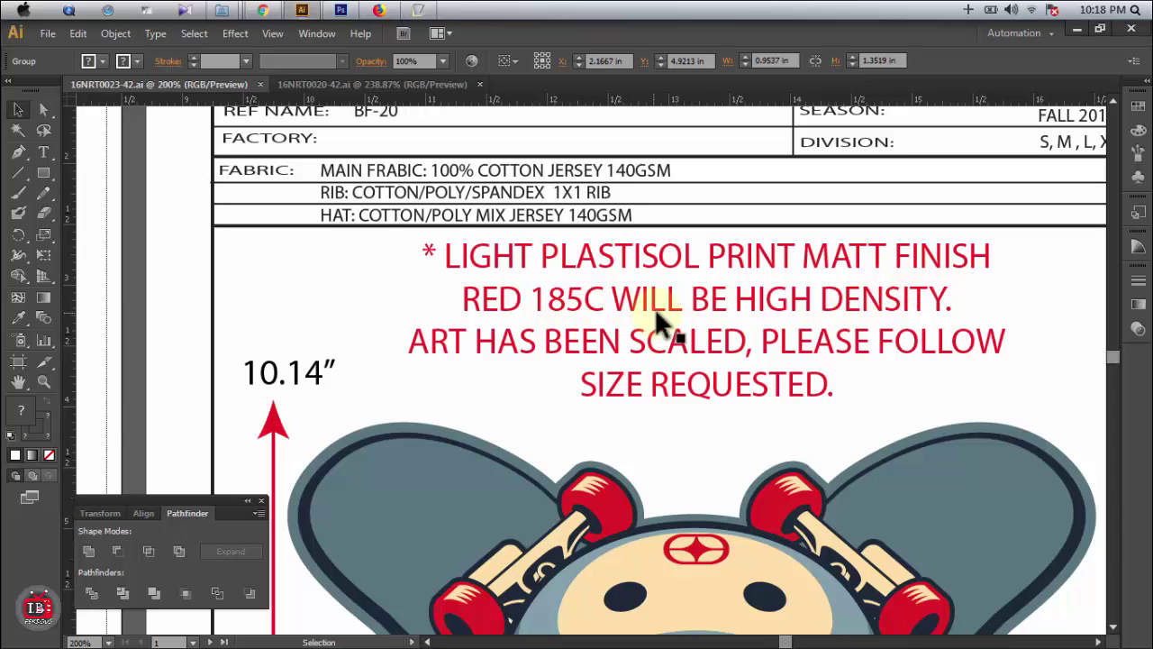
scroll(900, 302, down, 1)
scroll(621, 335, down, 2)
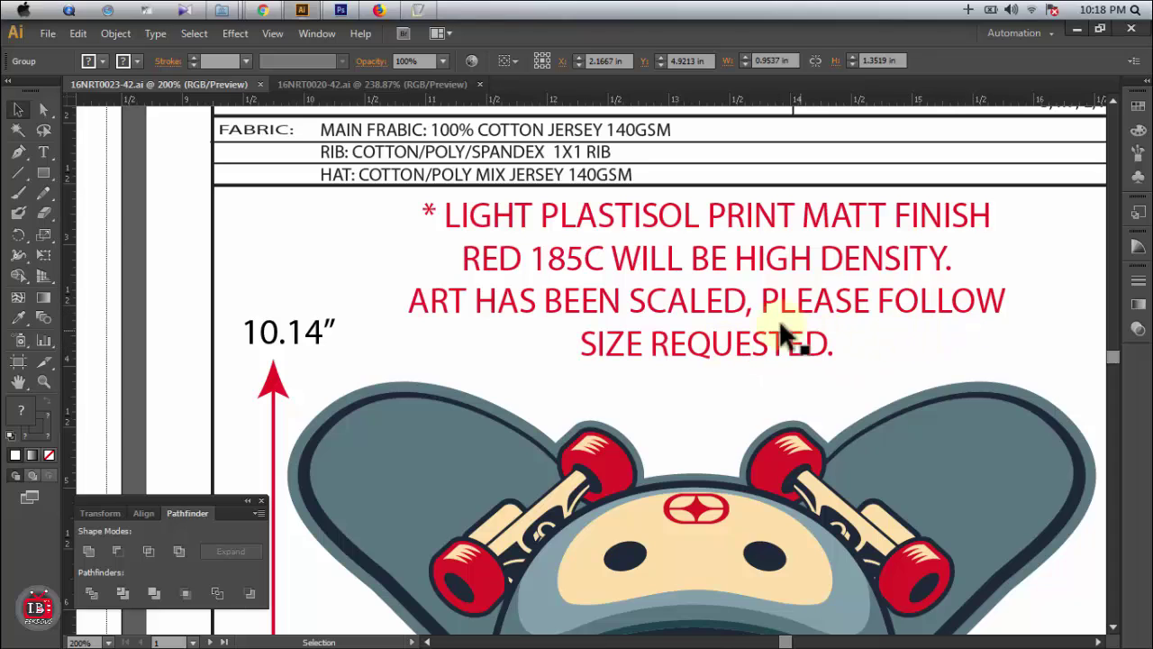
Step: Reread the red print finish, density and scaling notes together with the height dimension above the skull graphic on the Artwork sheet
scroll(739, 466, down, 5)
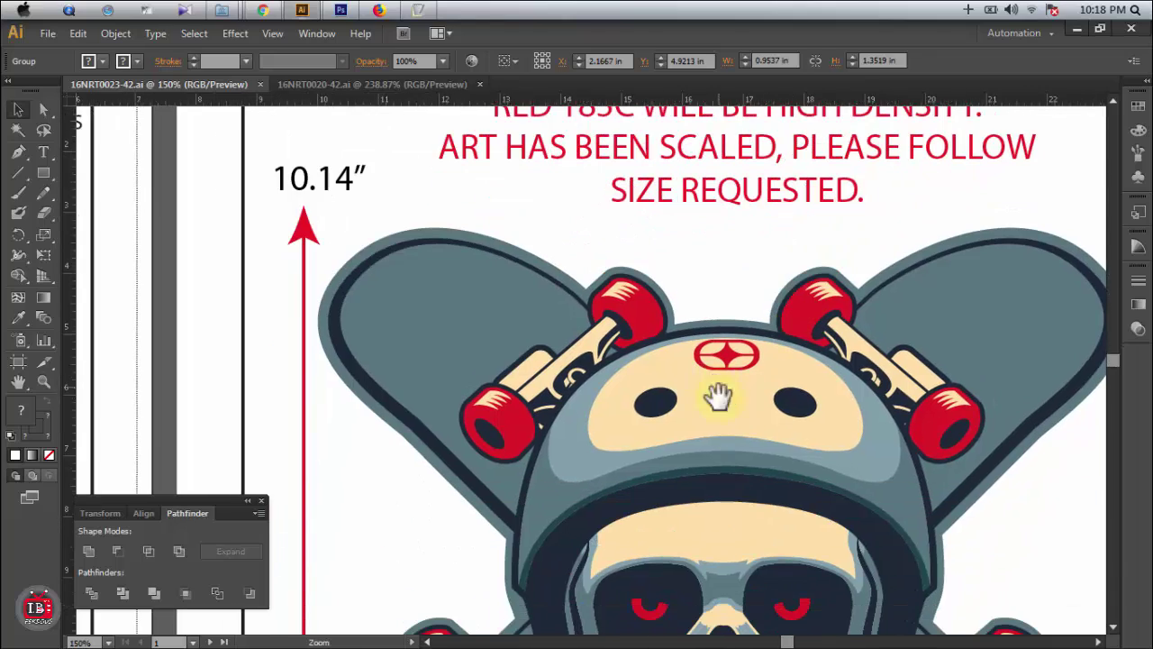
key(ctrl+1)
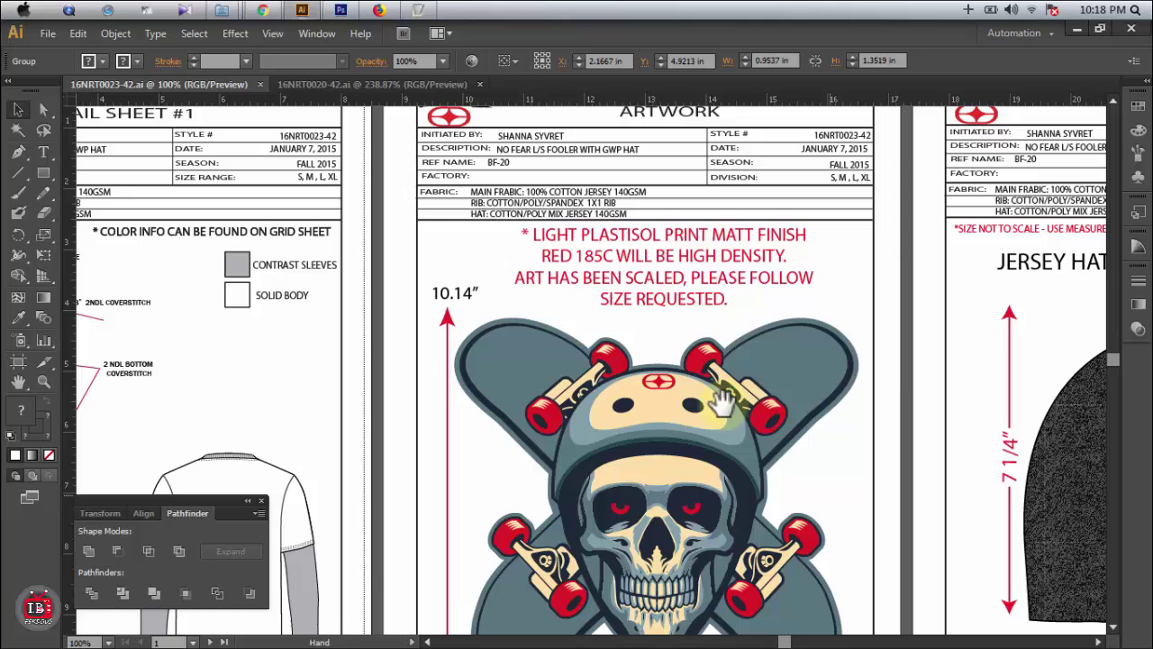
drag(423, 177, 925, 413)
key(ctrl+equal)
drag(607, 355, 618, 353)
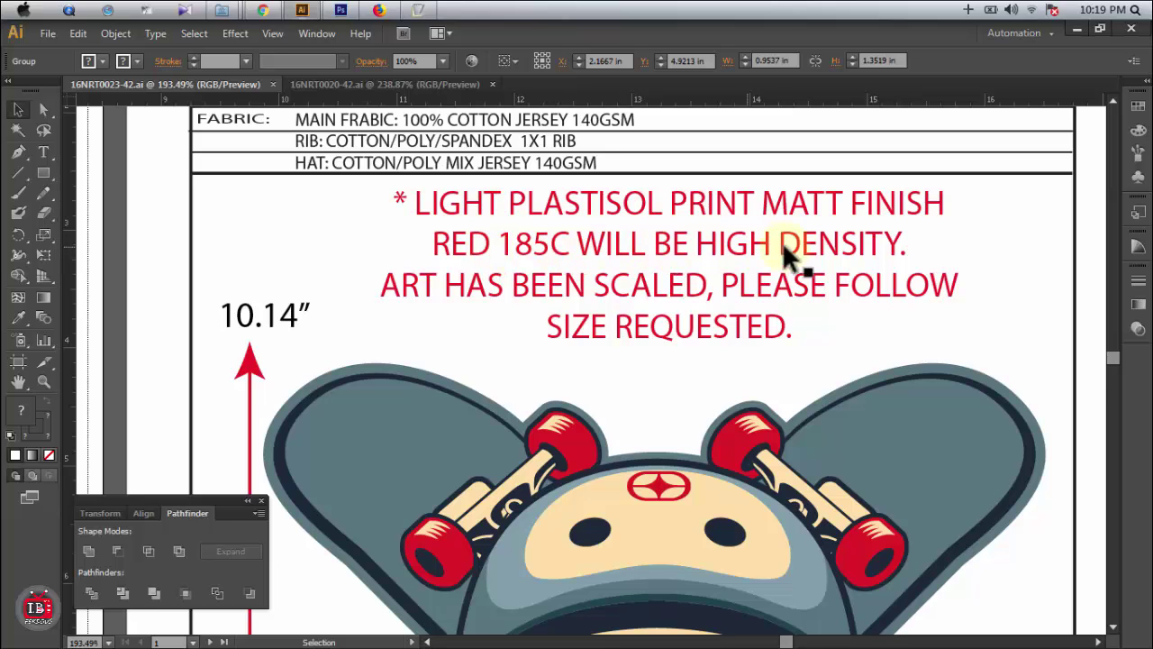
scroll(682, 502, down, 3)
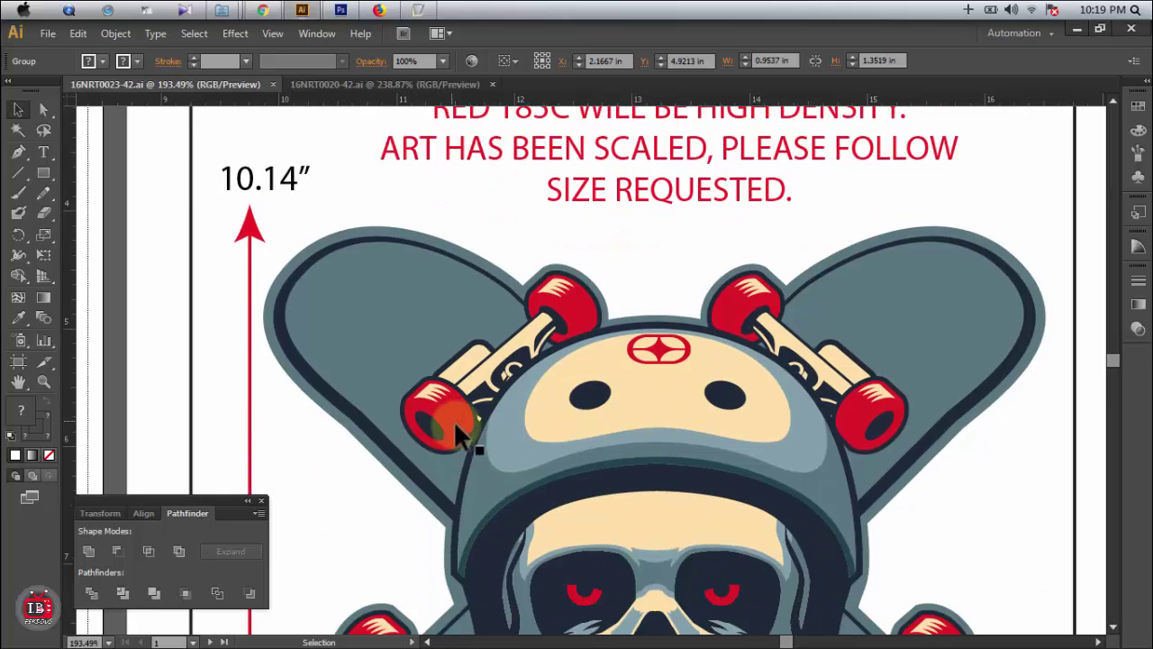
scroll(450, 436, up, 2)
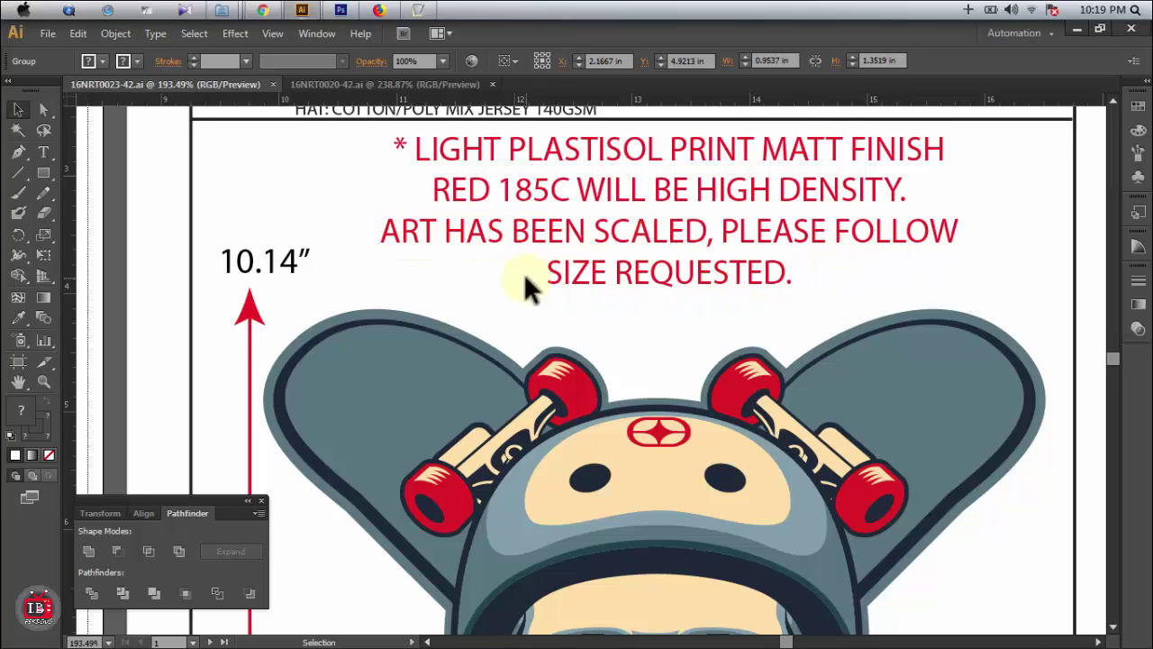
scroll(522, 286, up, 1)
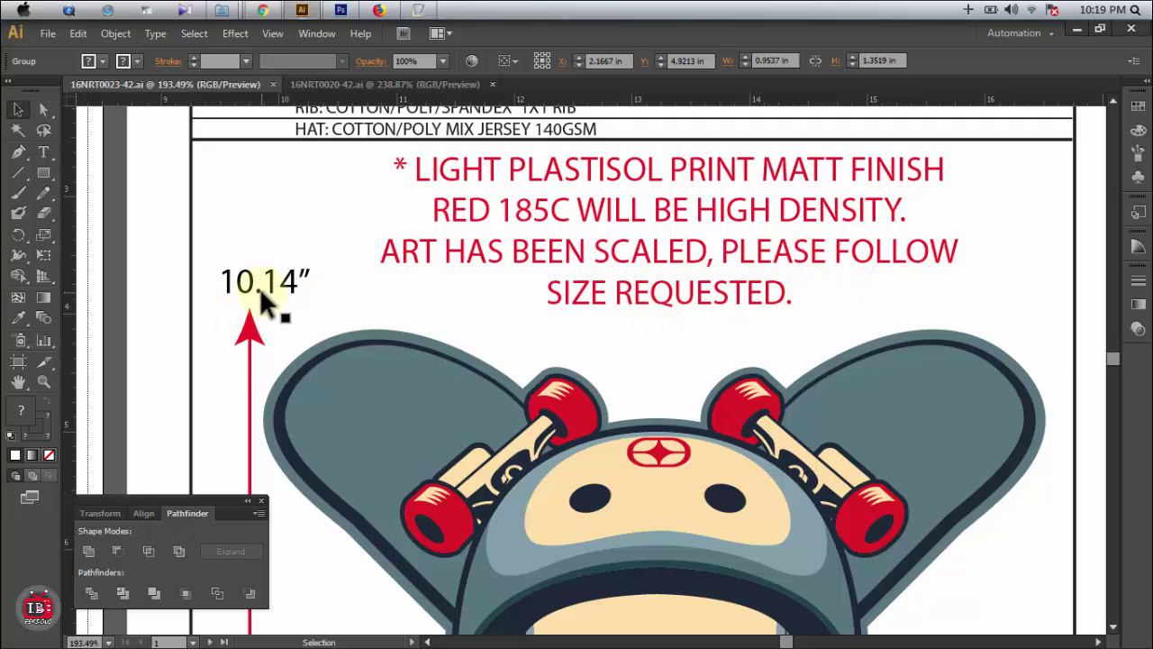
scroll(261, 302, down, 1)
scroll(266, 301, down, 1)
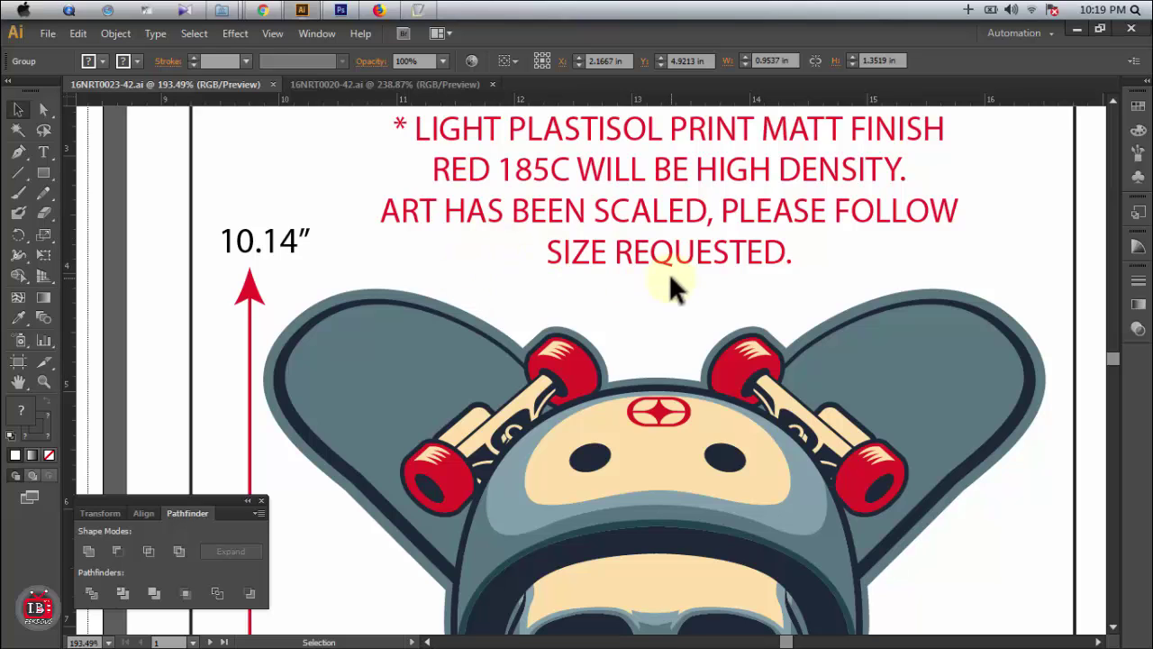
Step: Examine the full skull and skateboards graphic below the red notes, selecting the artwork group and clearing the selection
key(space)
scroll(693, 270, down, 10)
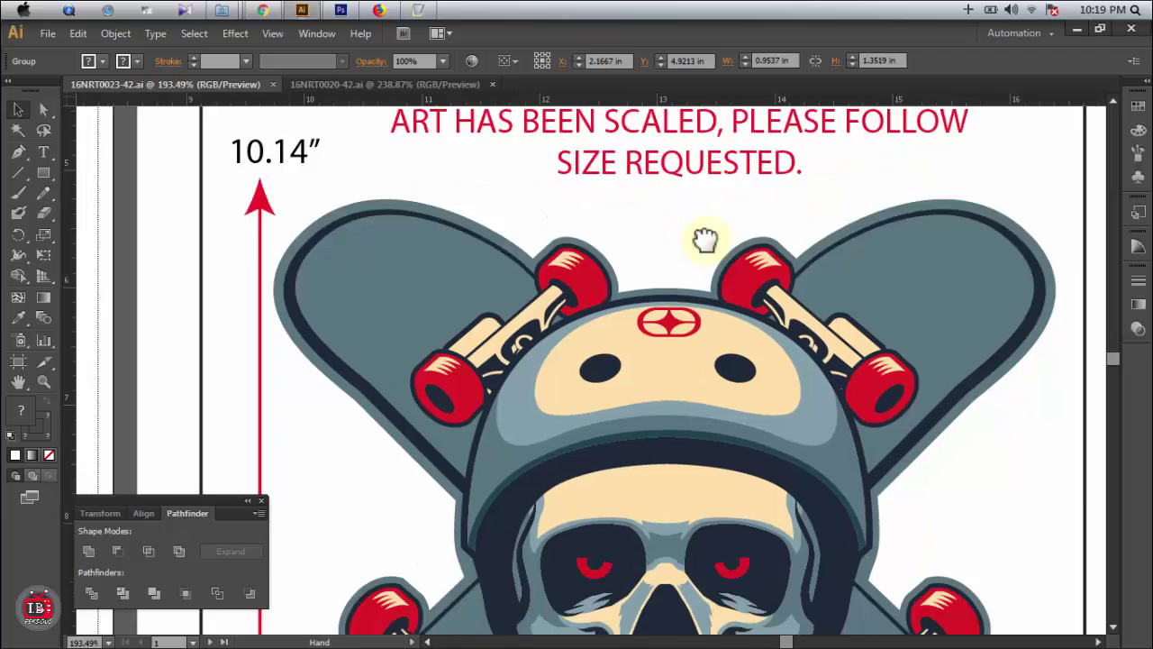
scroll(639, 500, up, 8)
scroll(642, 504, up, 8)
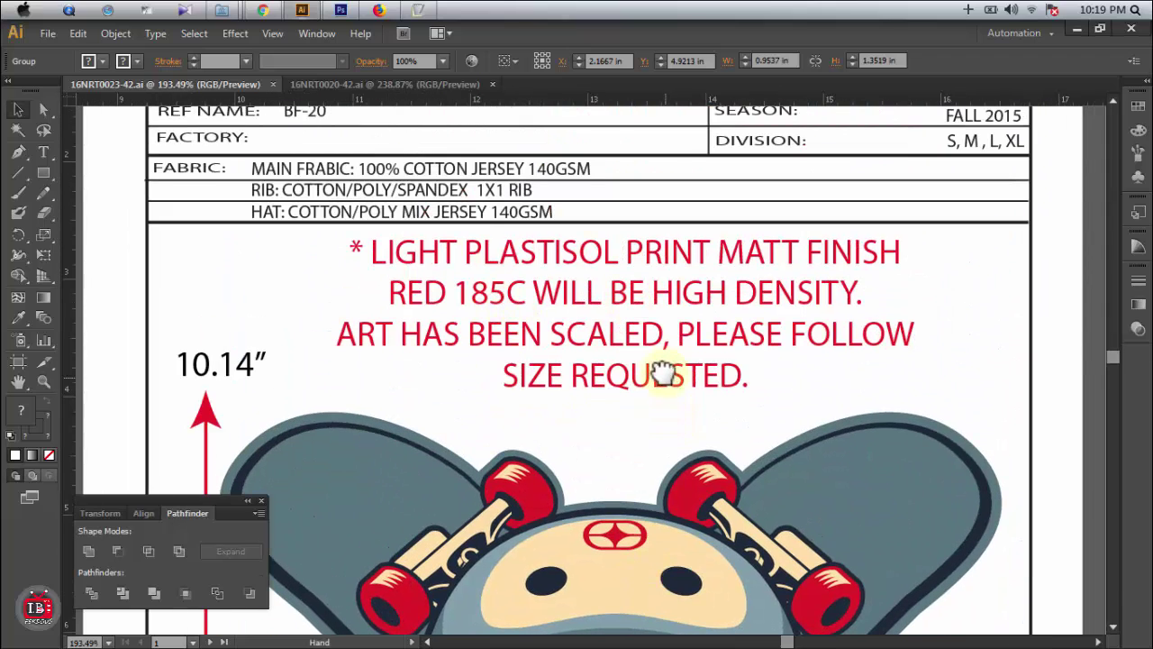
scroll(664, 373, down, 12)
scroll(645, 181, down, 5)
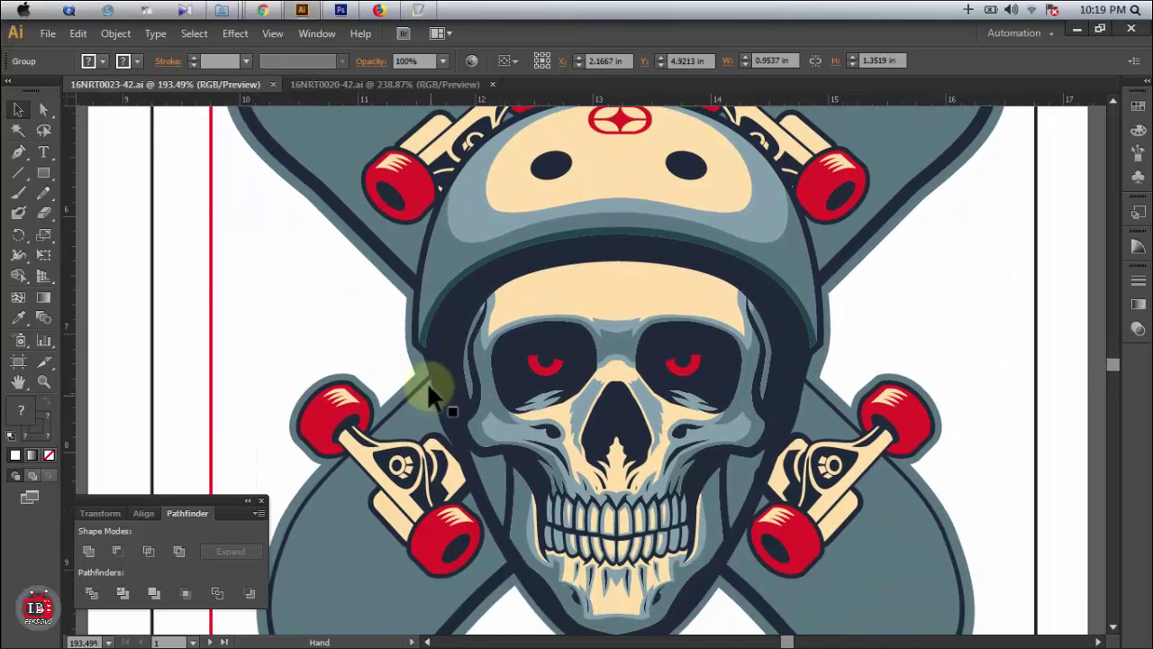
click(320, 411)
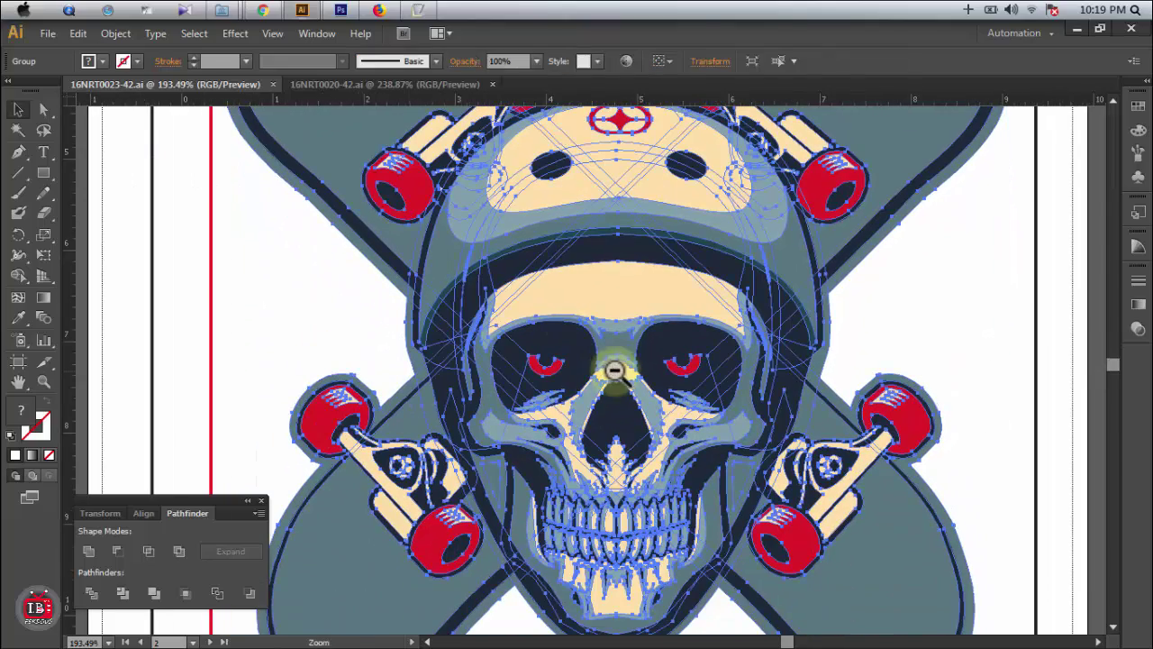
key(ctrl+1)
scroll(600, 399, down, 7)
scroll(664, 421, up, 9)
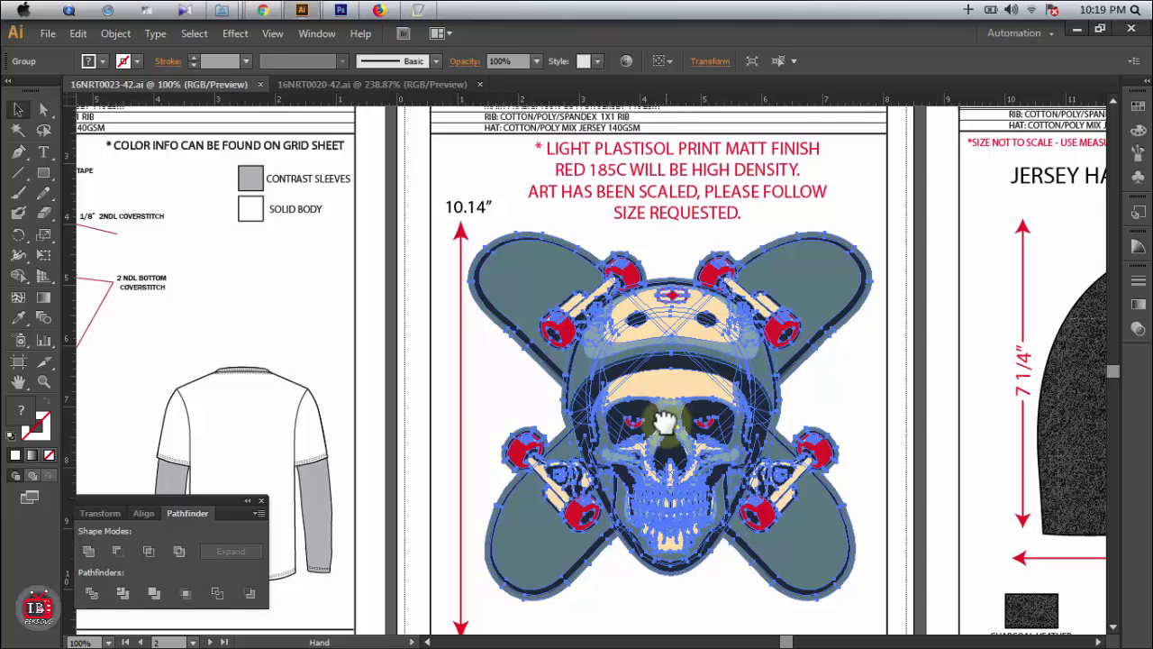
click(514, 373)
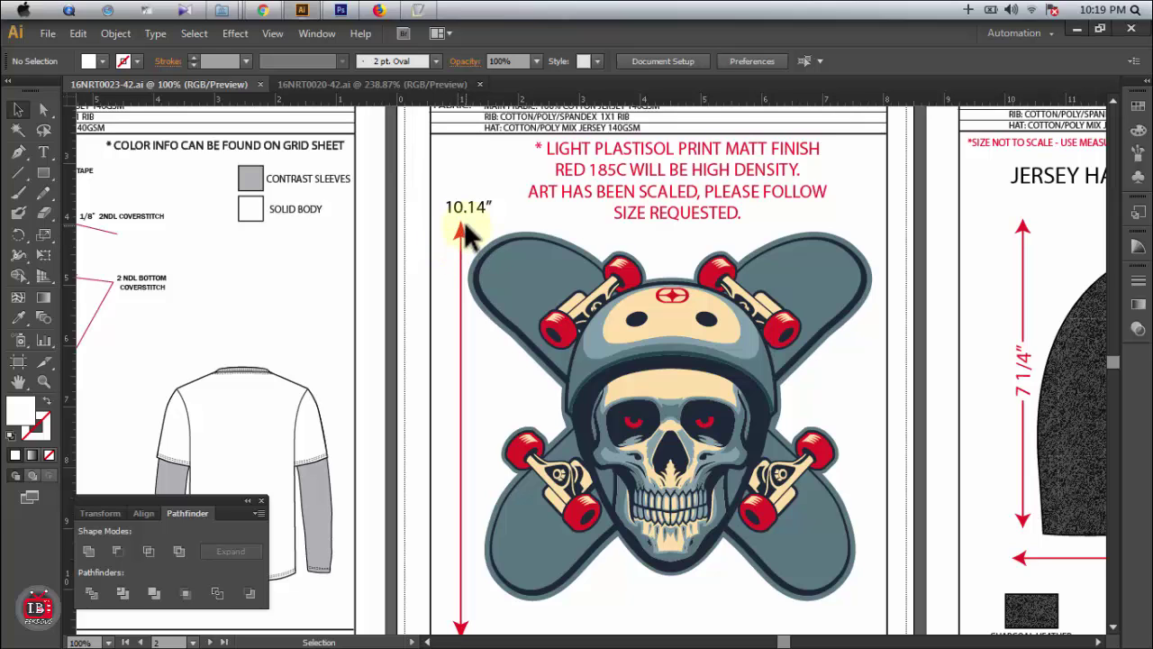
Step: Rotate the 10.14" height label to read vertically and place it just inside the vertical dimension arrow, near its midpoint
scroll(478, 270, down, 2)
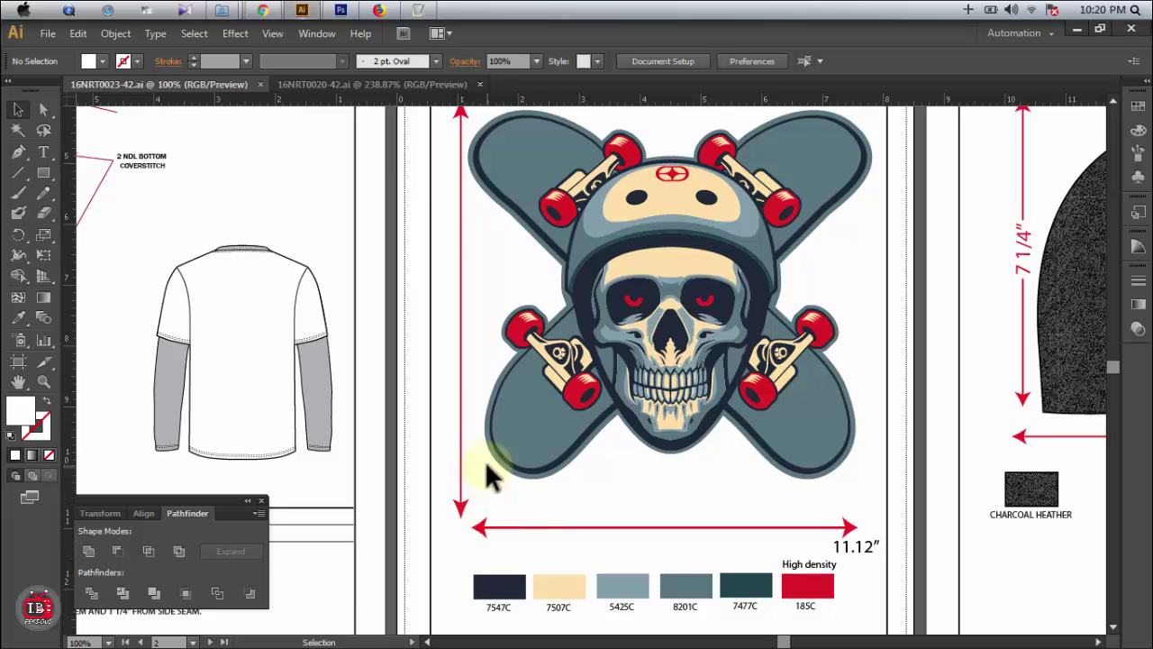
scroll(491, 451, up, 1)
scroll(482, 184, down, 1)
scroll(488, 180, up, 1)
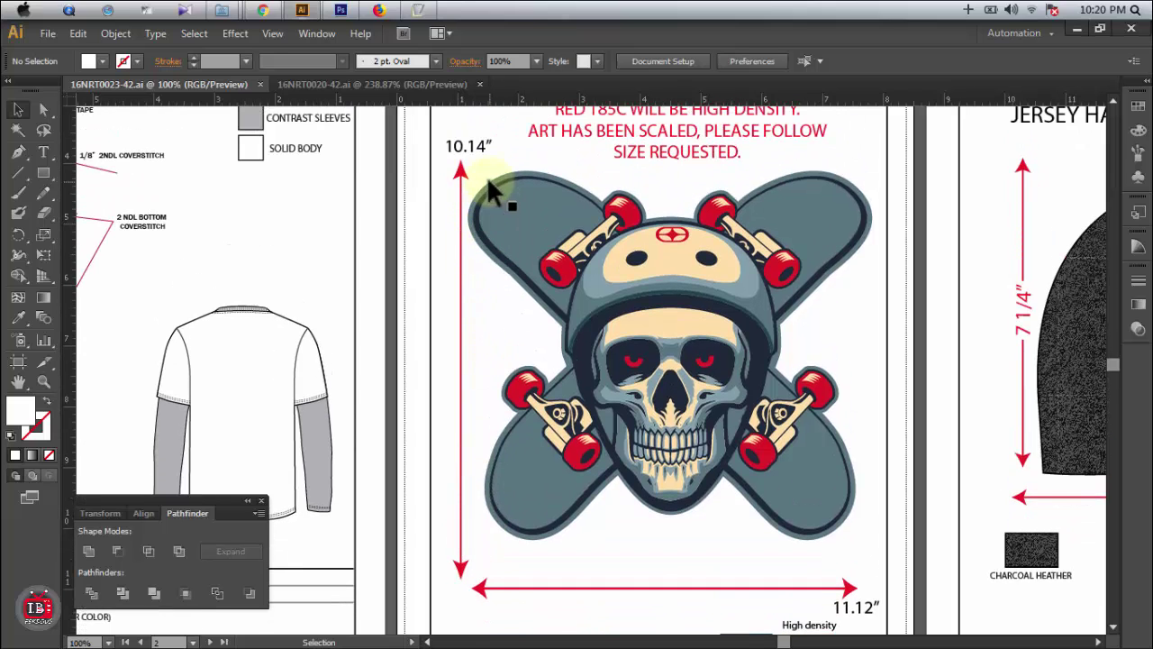
click(461, 146)
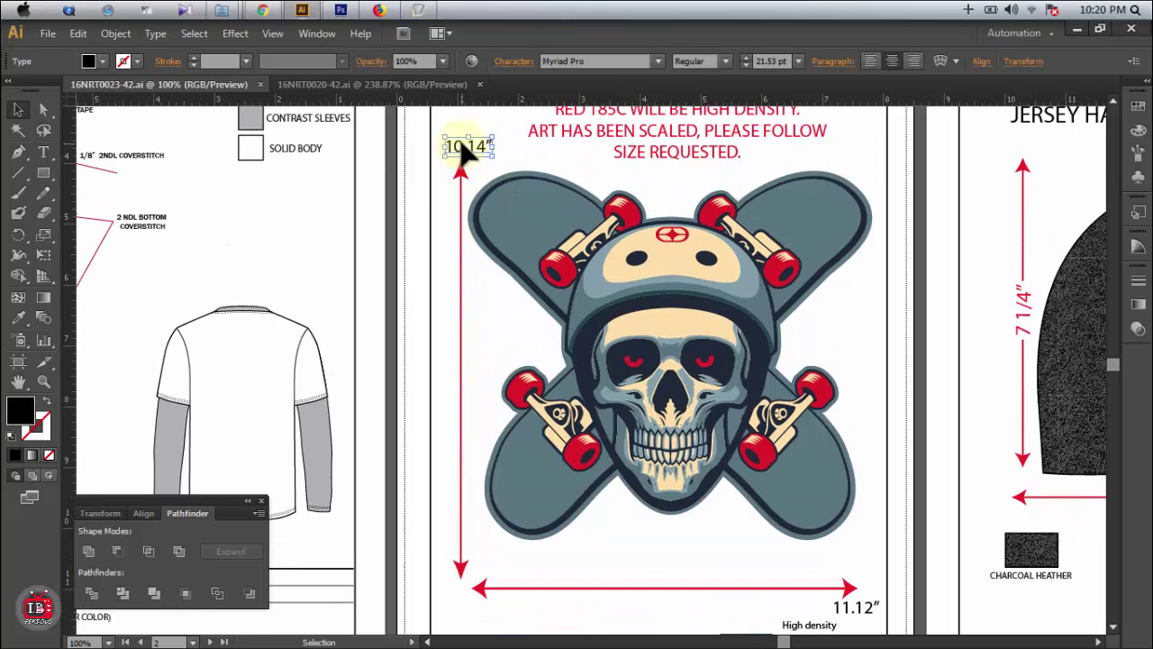
drag(459, 153, 464, 359)
key(Right)
key(Right)
key(Right)
key(Right)
key(Right)
key(Right)
key(Right)
key(Right)
key(Right)
key(Right)
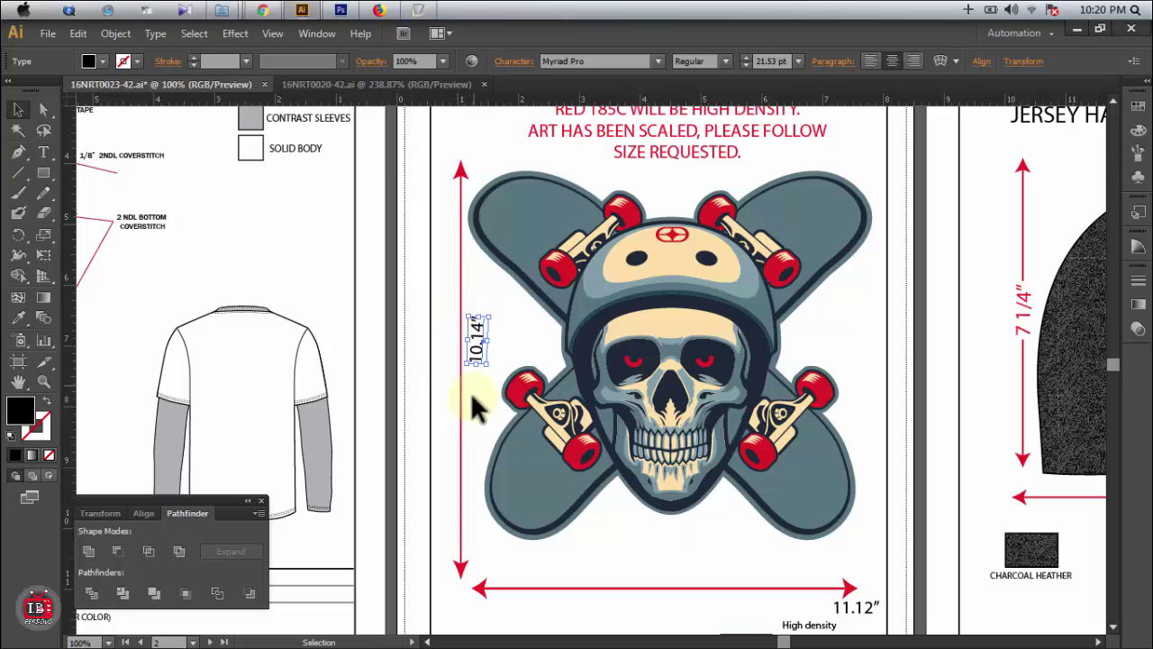
Step: Move the 11.12" width label beneath the middle of the horizontal dimension arrow and deselect it
drag(837, 610, 649, 611)
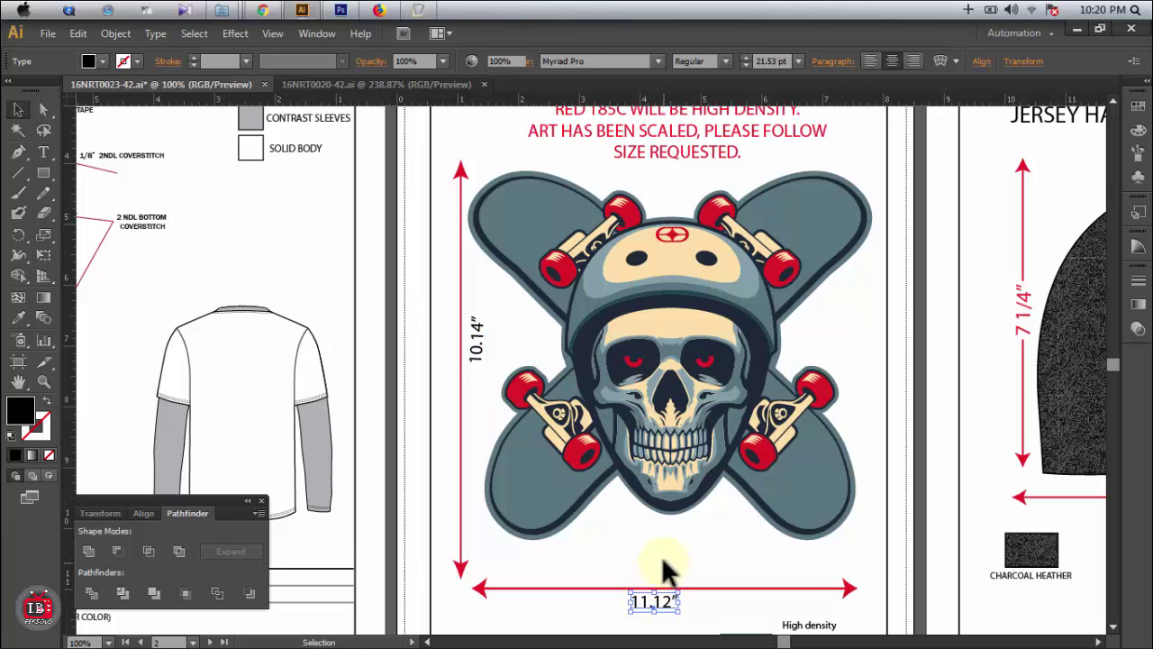
click(664, 571)
scroll(847, 539, down, 1)
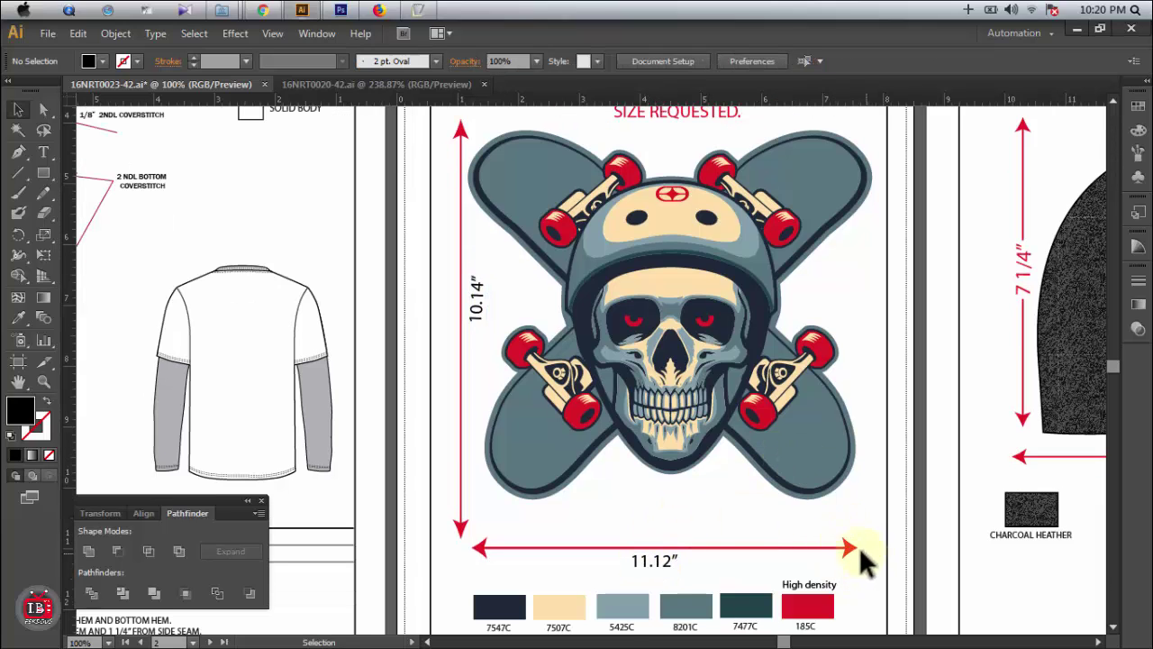
Step: Check the extents of the skull graphic against its height and width dimension arrows, selecting and deselecting the artwork group
scroll(865, 556, up, 1)
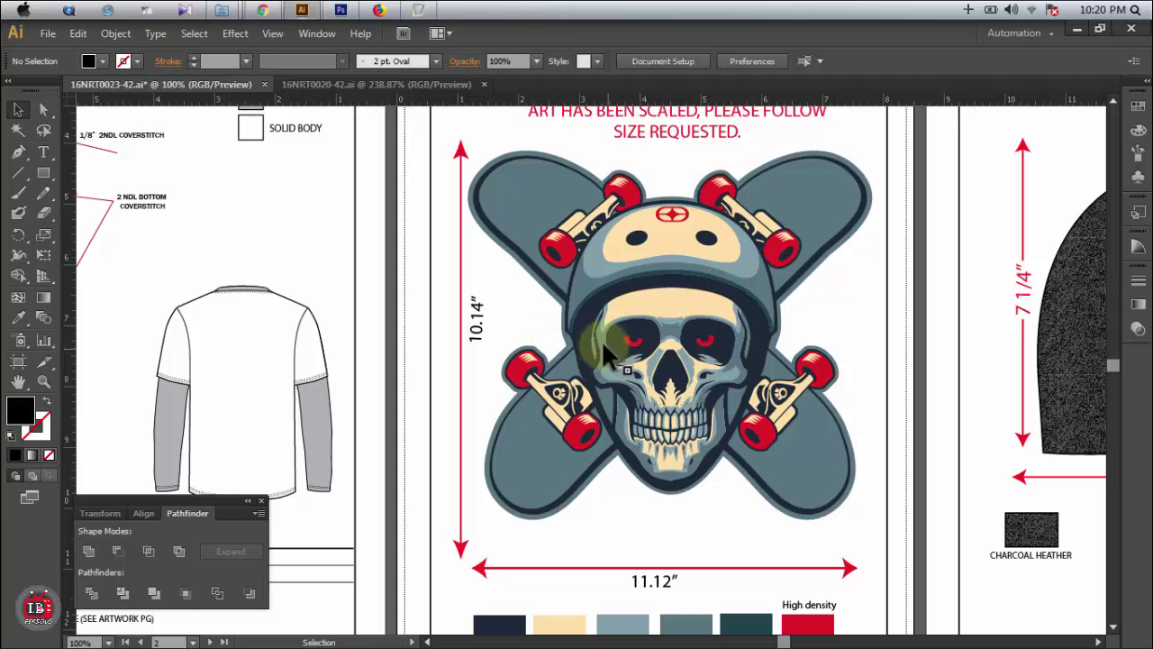
click(618, 273)
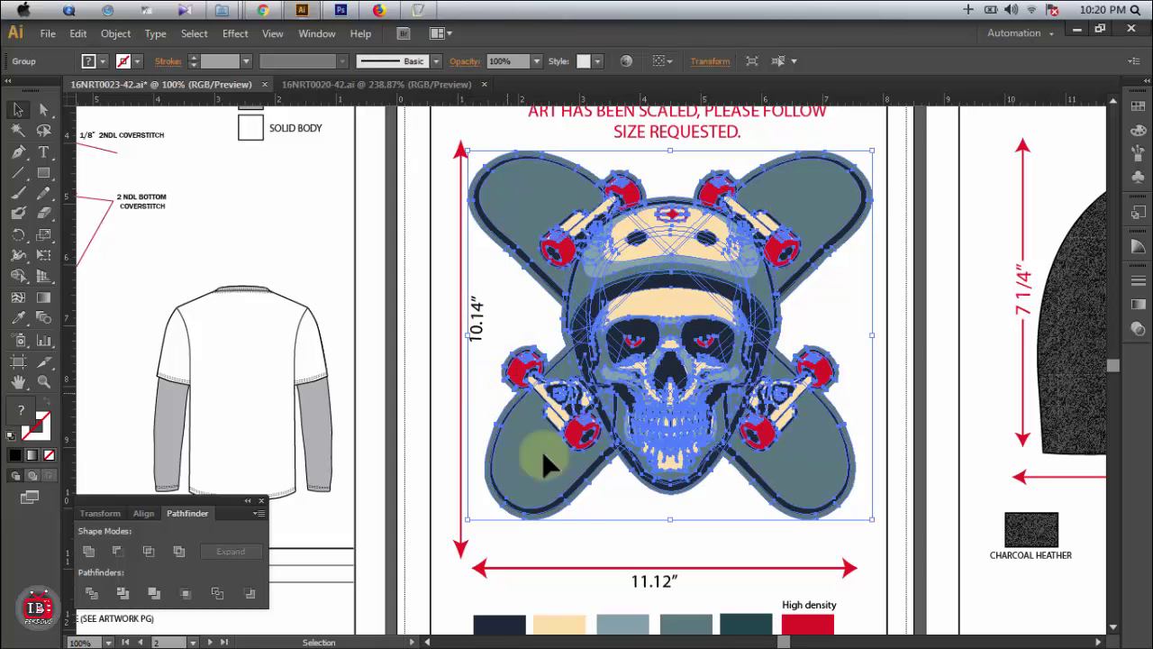
click(473, 365)
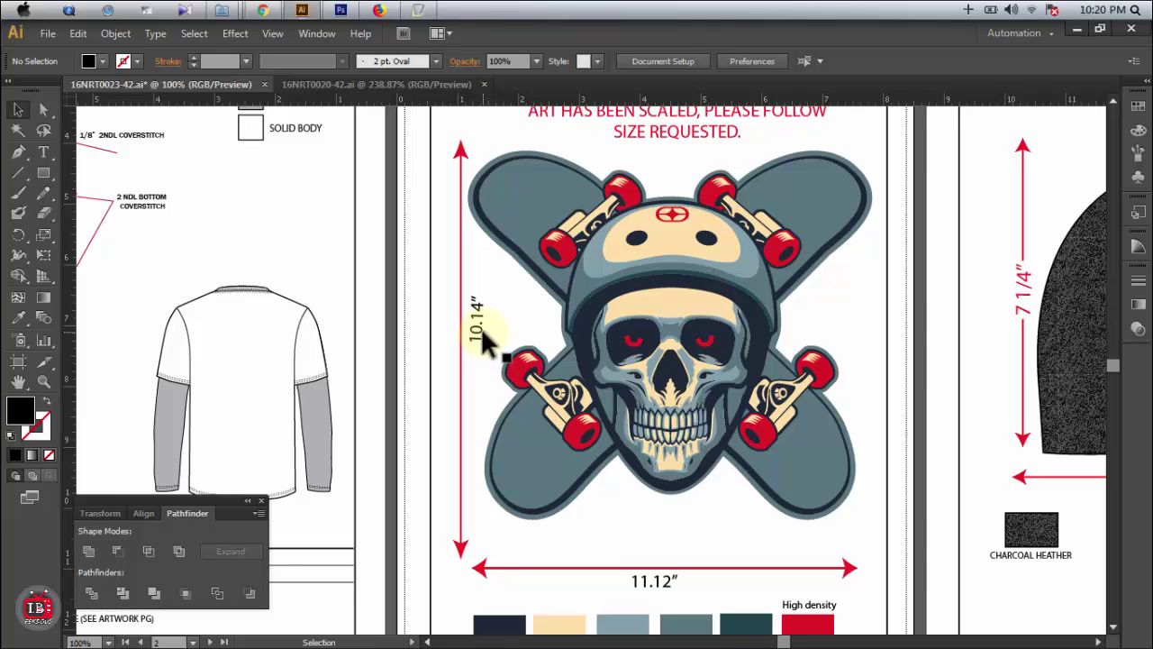
scroll(484, 340, down, 1)
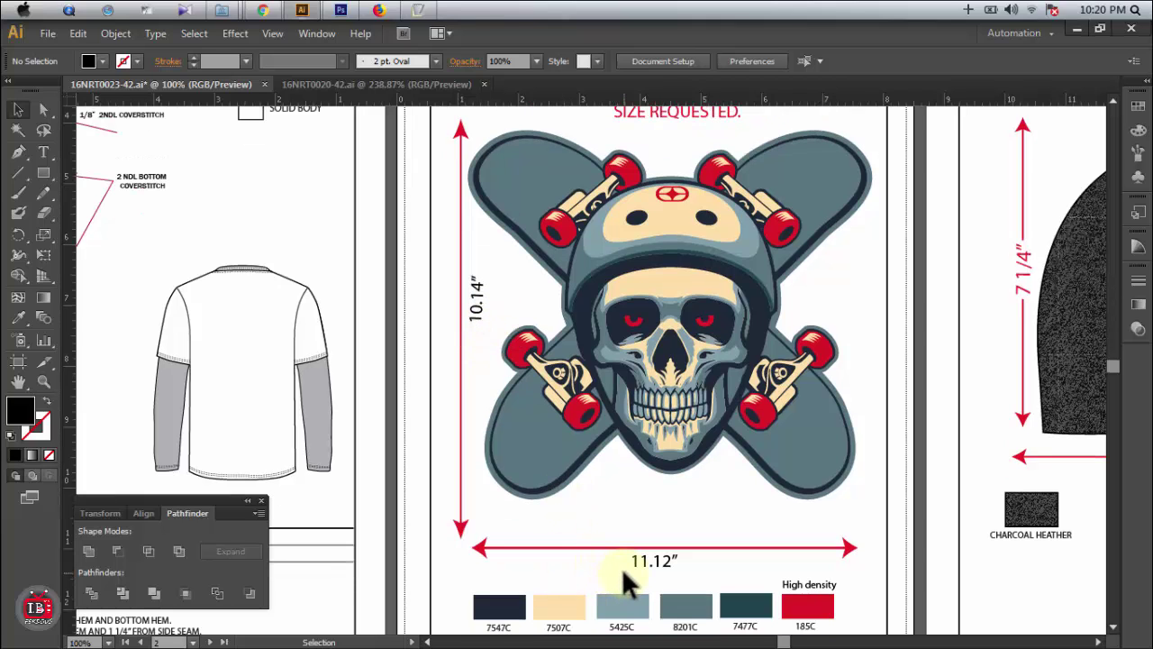
scroll(725, 432, down, 4)
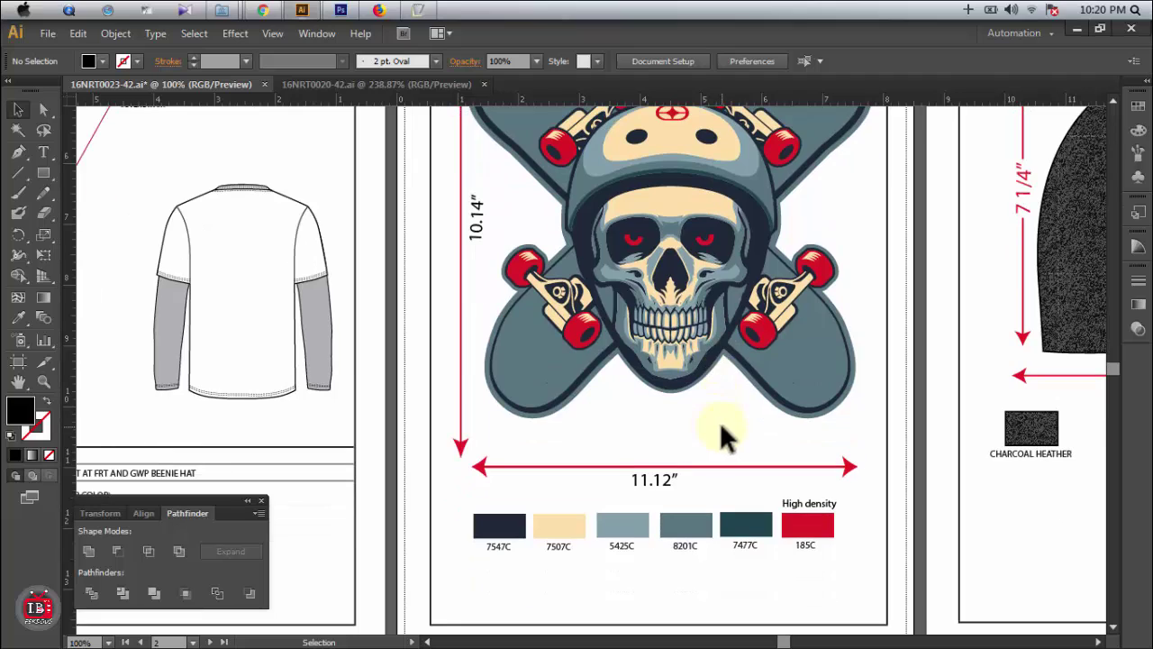
Step: Inspect the color swatches below the artwork one after another, from 7547C to the high density 185C red
scroll(641, 492, up, 1)
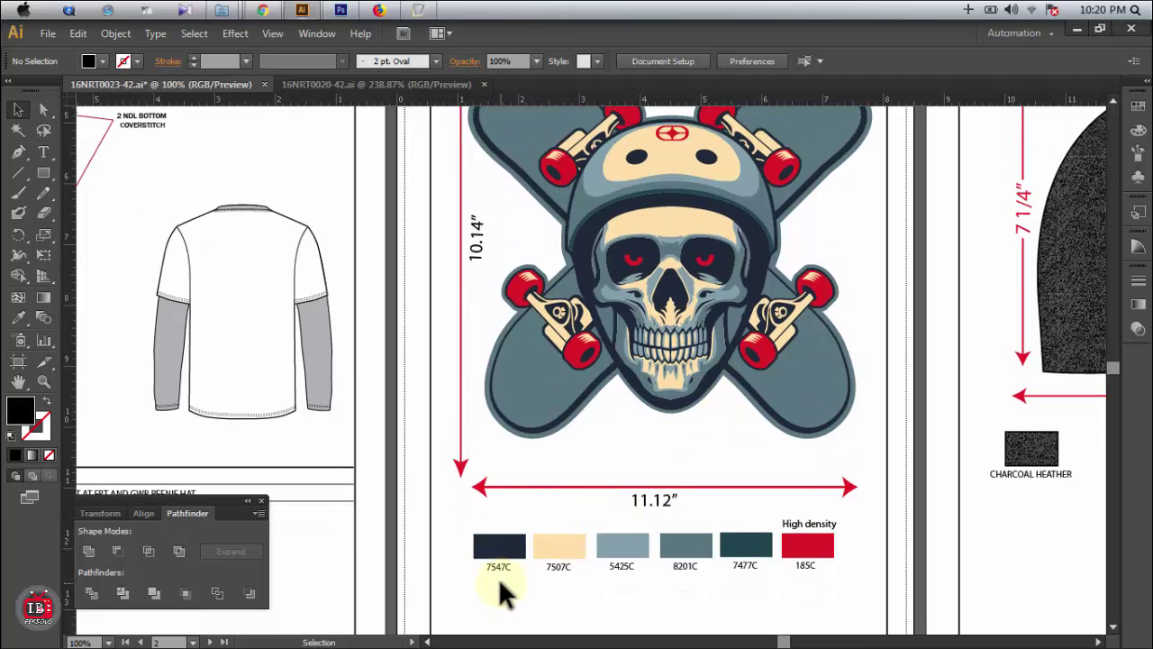
click(494, 545)
click(561, 540)
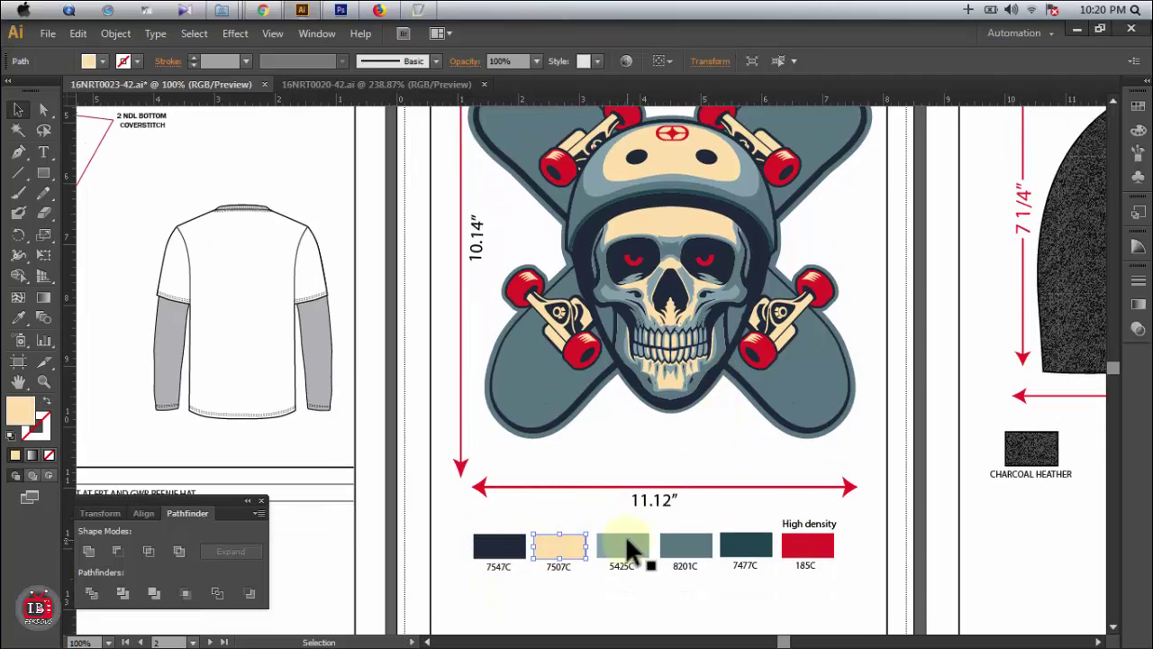
click(628, 543)
click(697, 543)
click(766, 543)
click(839, 536)
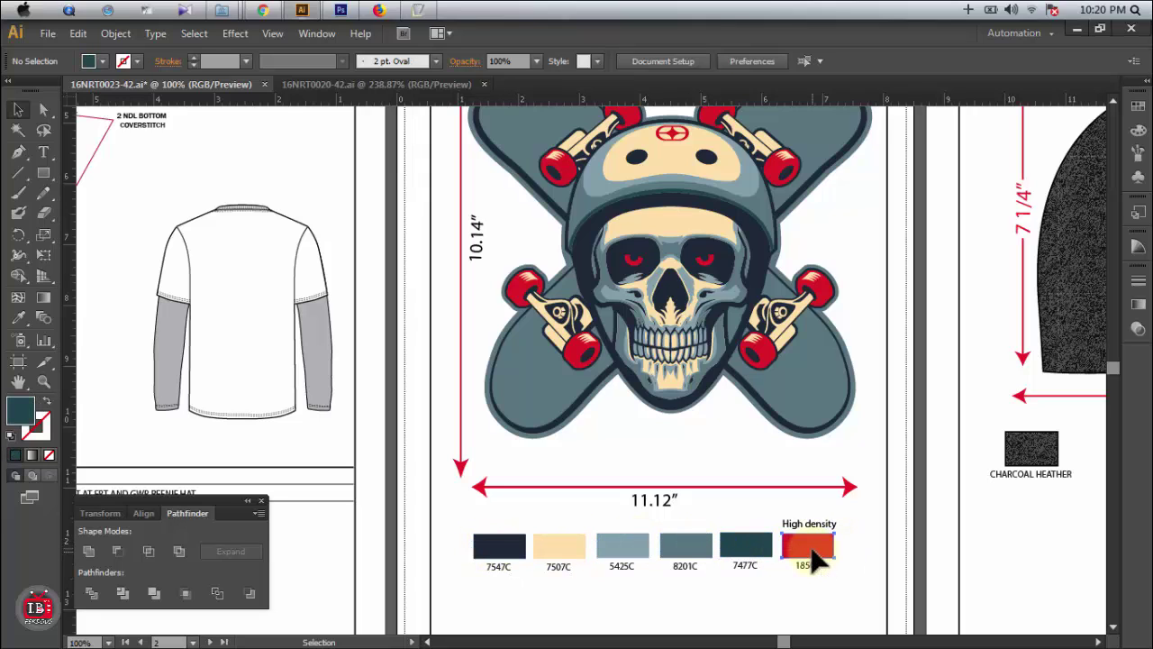
click(810, 547)
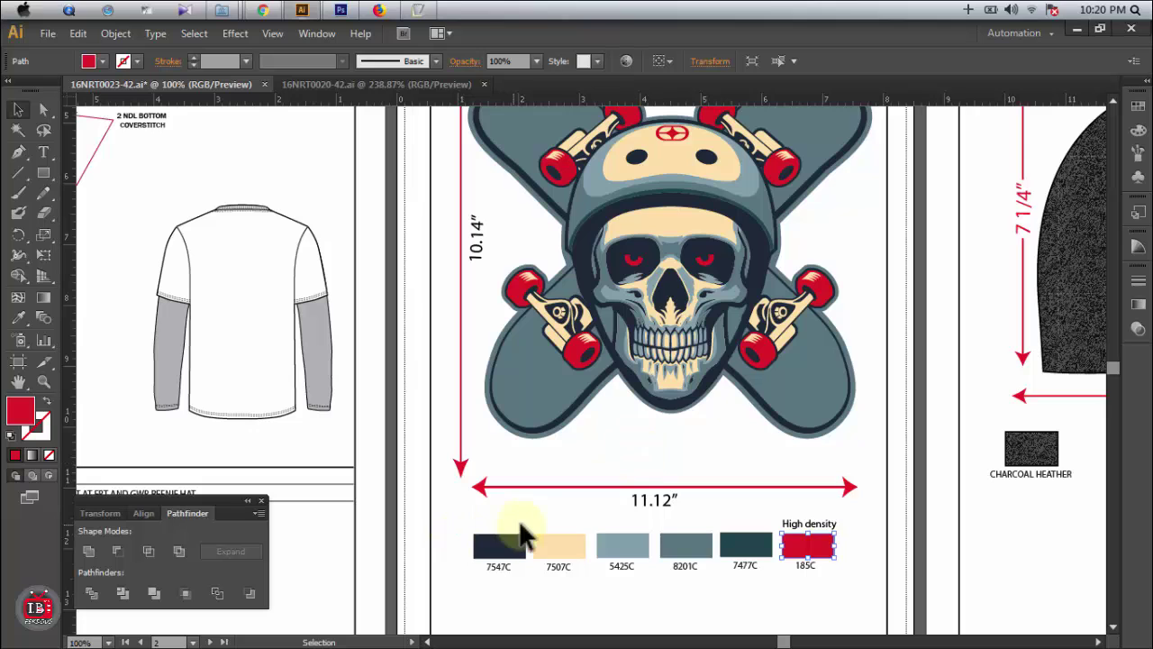
Step: Compare the colors of the skull graphic with the swatch row, selecting the artwork group and clearing the selection
scroll(637, 429, up, 2)
scroll(636, 432, up, 3)
click(719, 300)
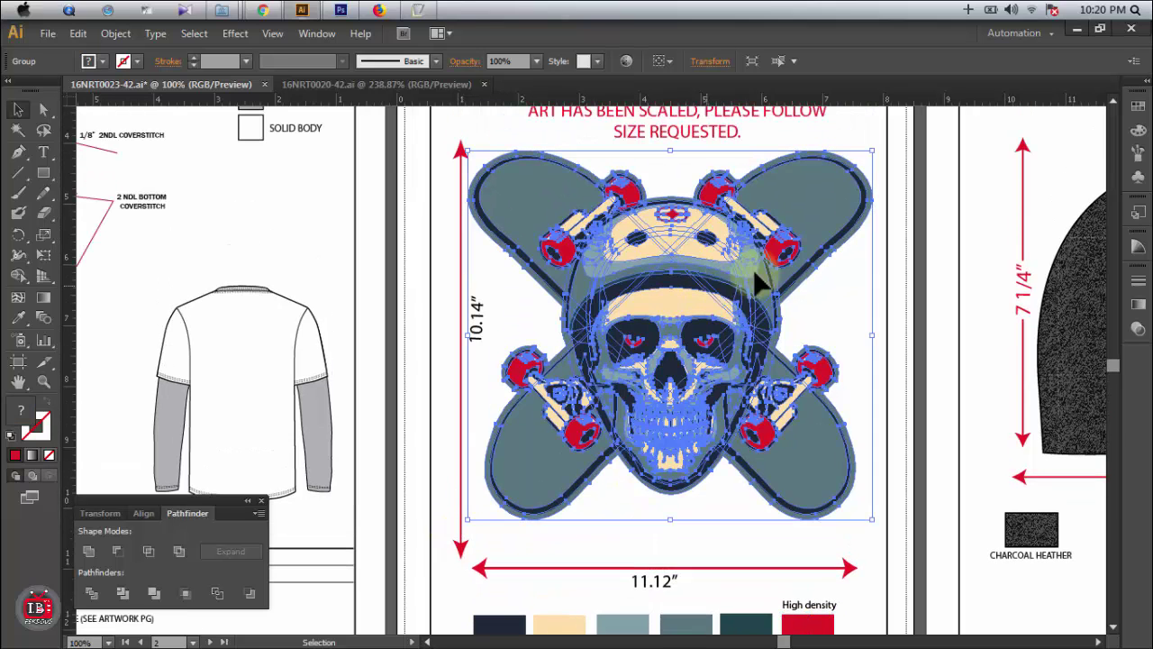
click(851, 311)
scroll(577, 288, down, 3)
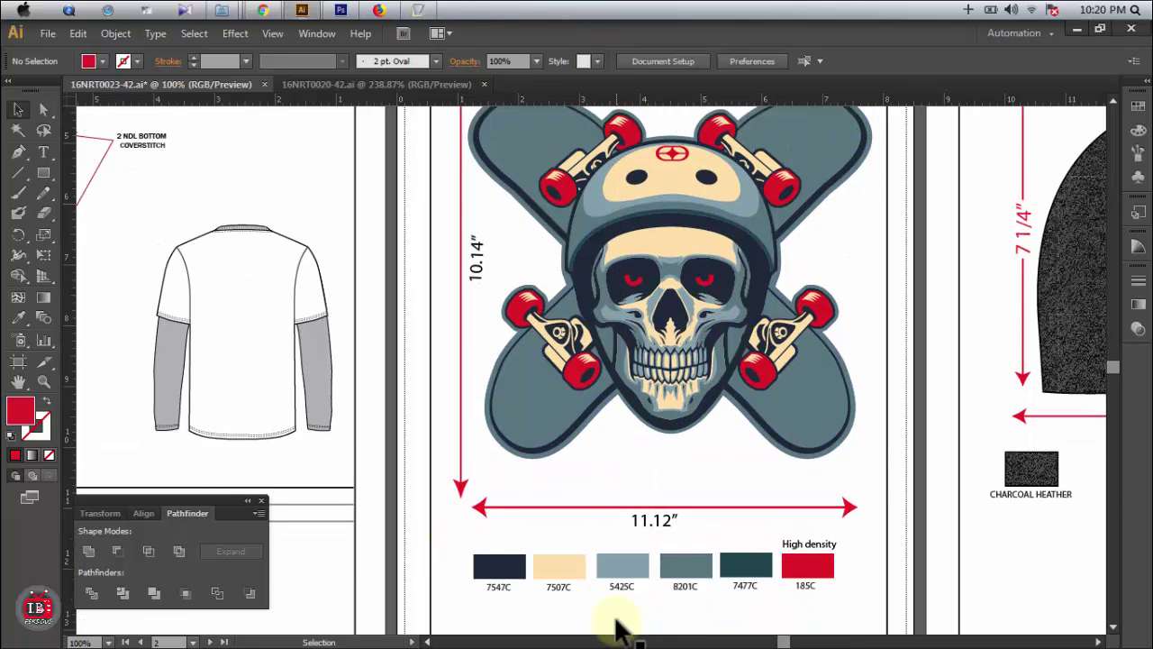
Step: Compare the 185C swatch with the red print notes and select the "High density" label above it
drag(668, 572, 847, 581)
click(845, 564)
scroll(784, 289, up, 8)
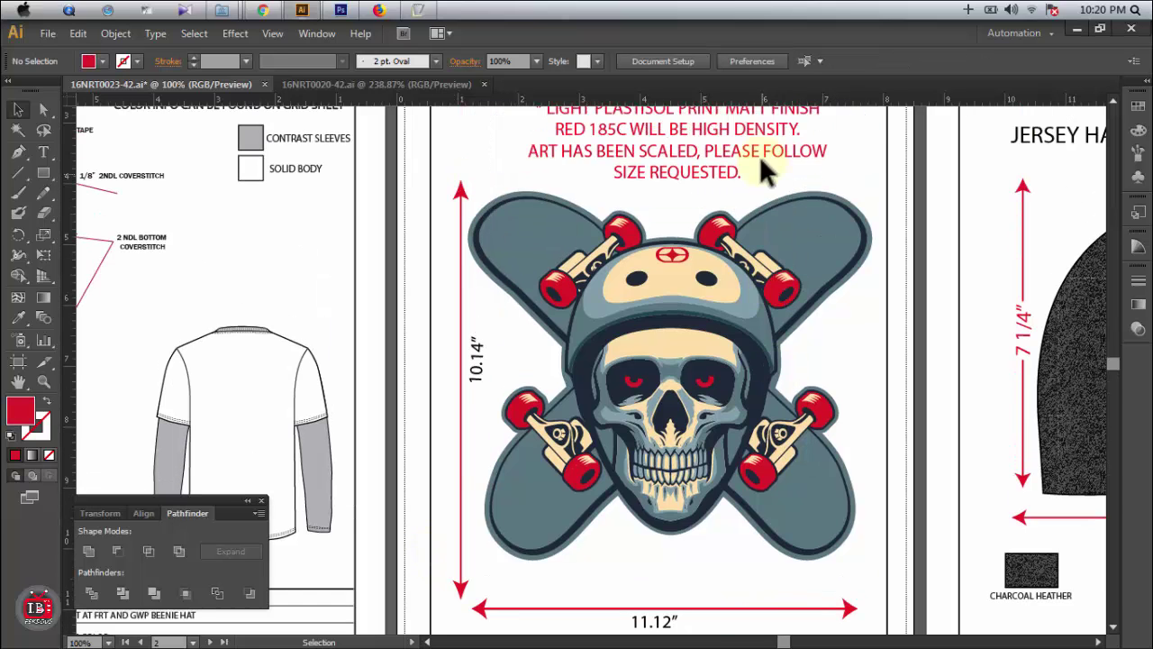
scroll(752, 205, down, 10)
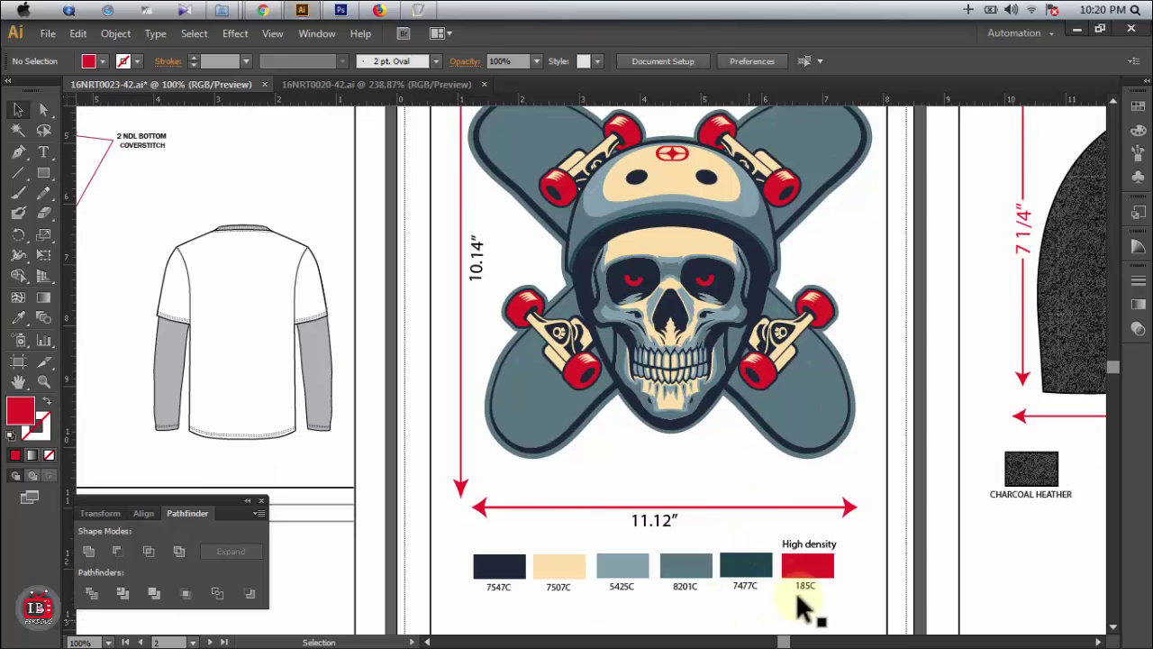
click(804, 557)
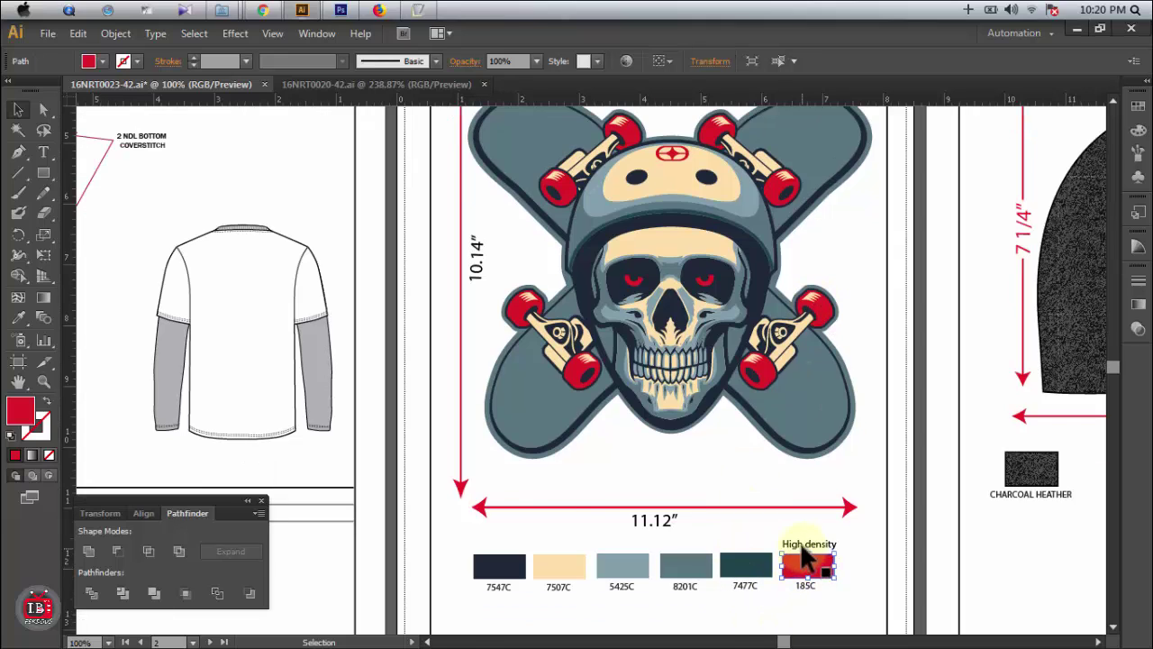
click(859, 540)
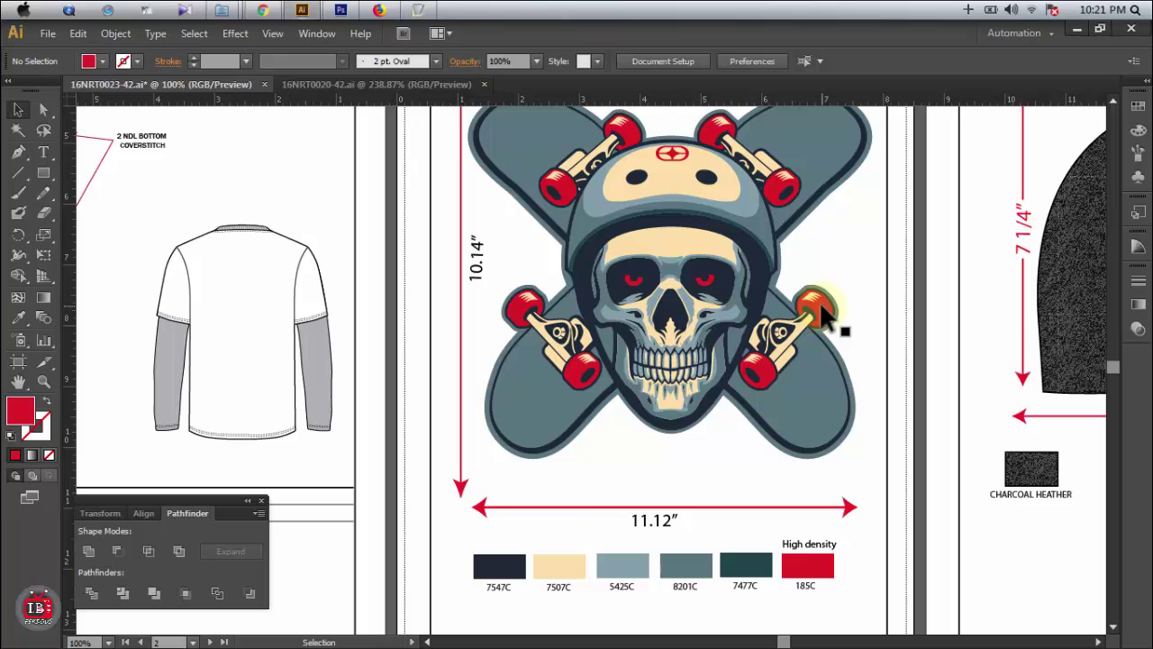
click(794, 547)
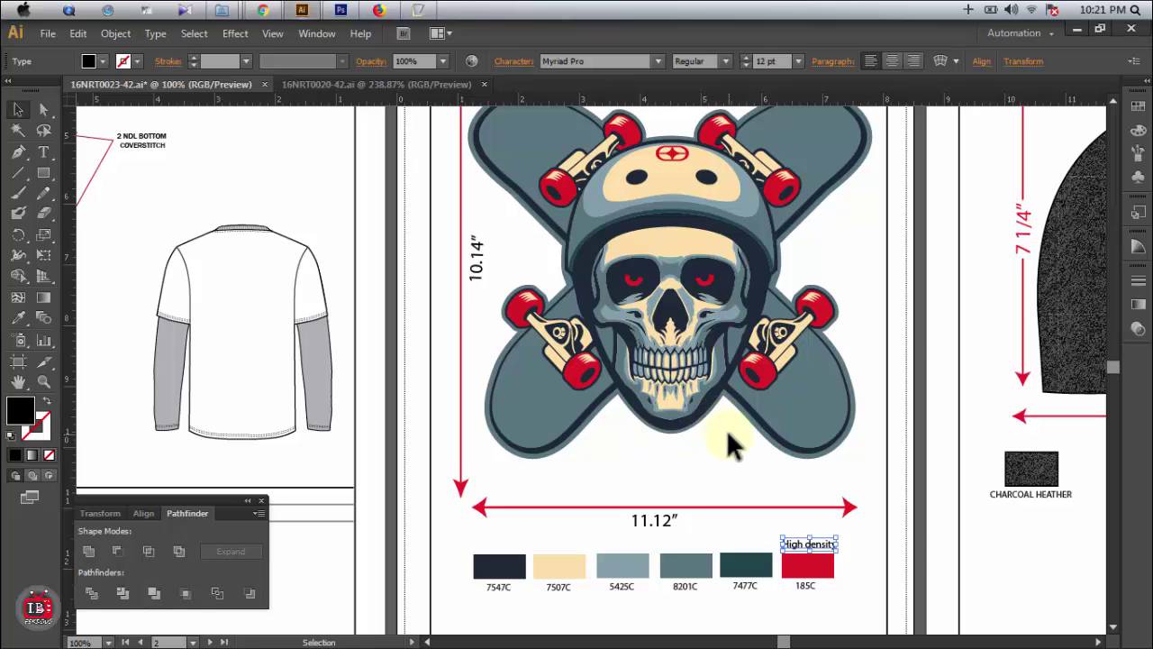
Step: Review the skull artwork against the red print notes and clear the selection of the "High density" label
scroll(728, 435, up, 5)
scroll(810, 427, down, 2)
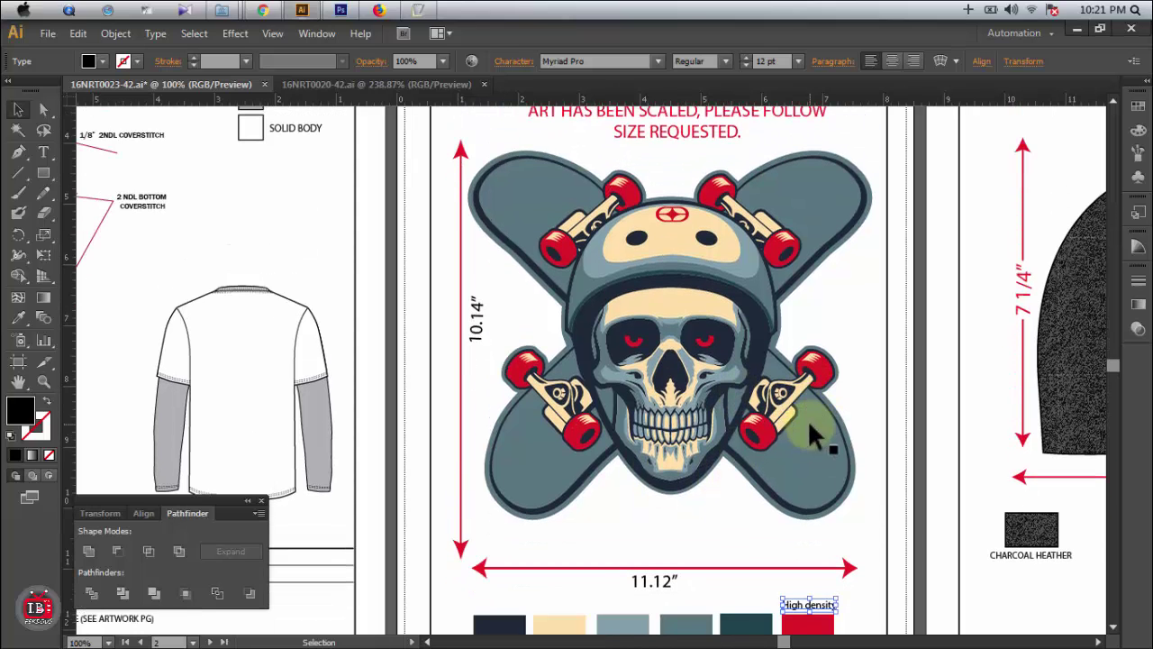
scroll(797, 329, down, 1)
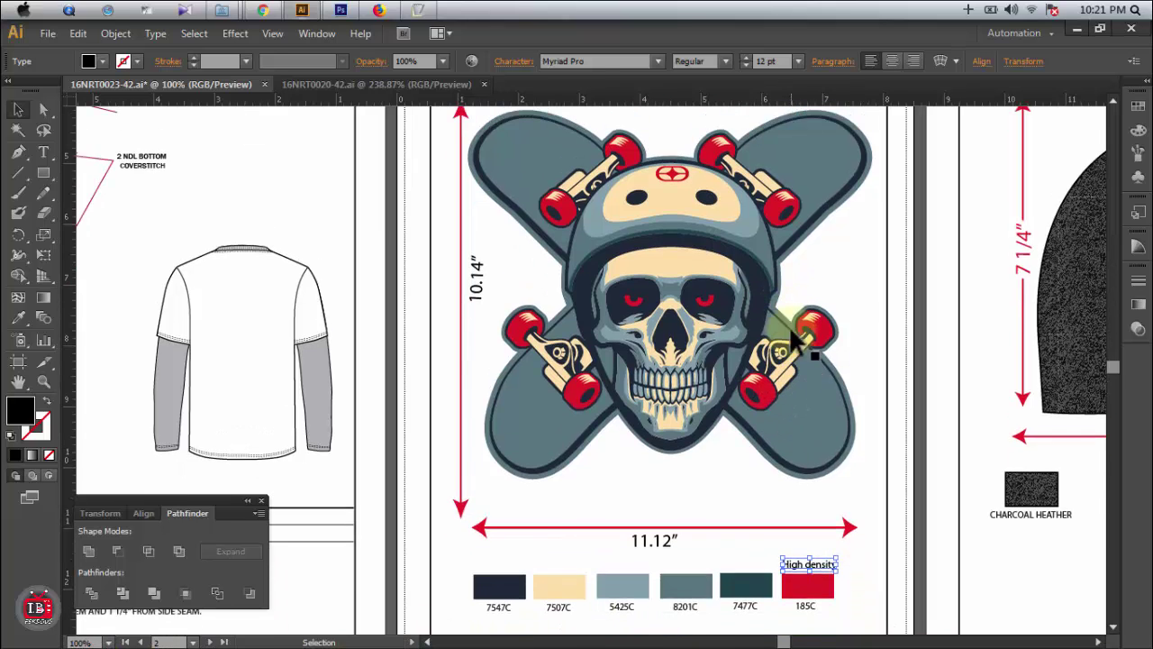
scroll(791, 330, up, 3)
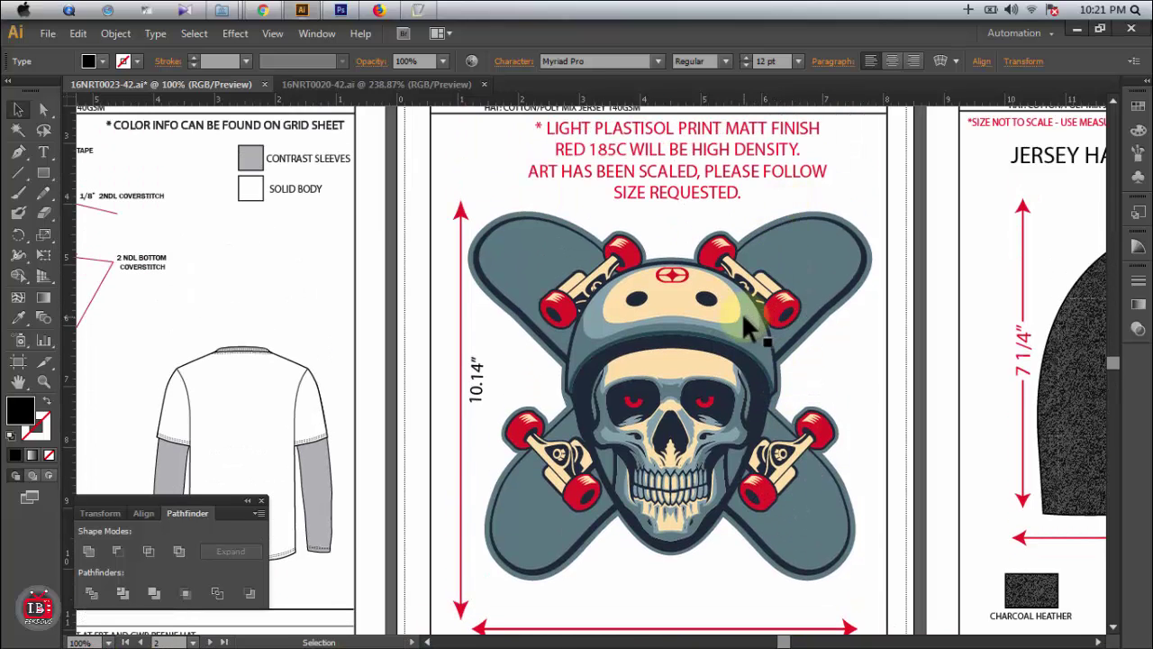
click(833, 379)
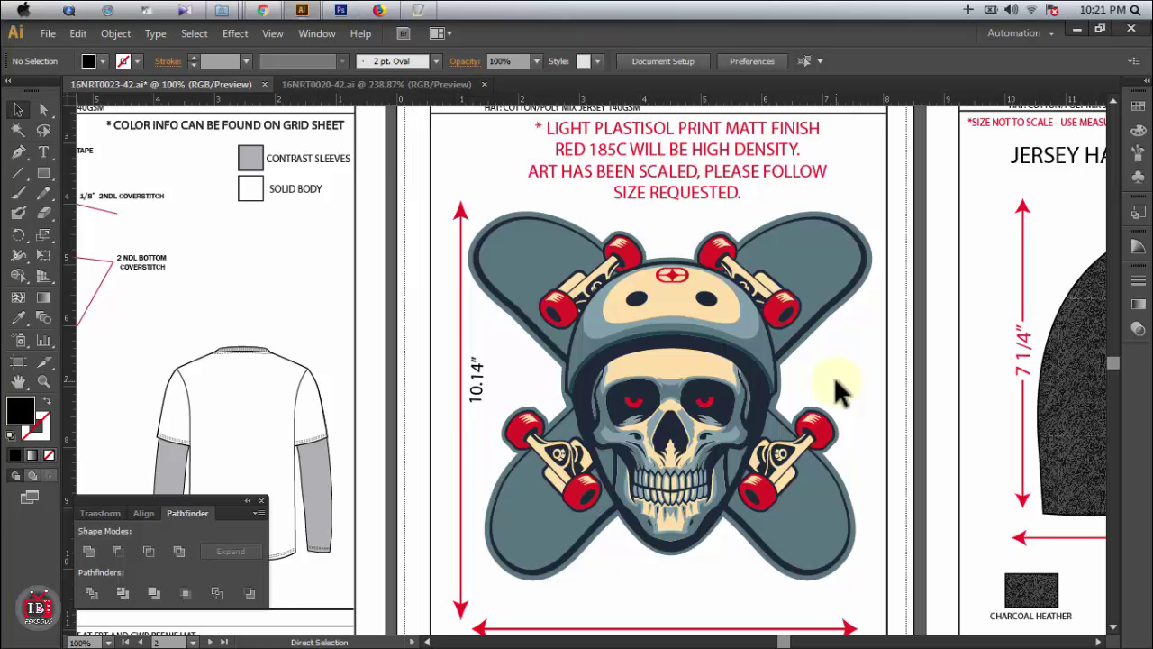
Step: Inspect the helmet and face paths of the skull graphic in outline view, selecting and deselecting the artwork group
key(ctrl+y)
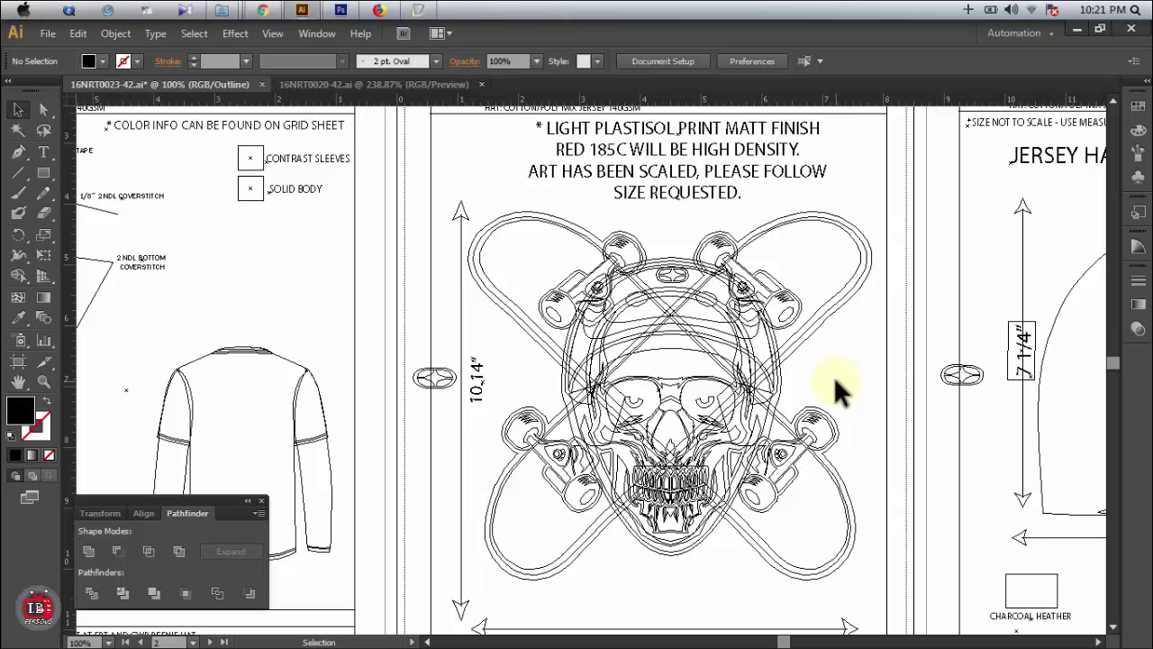
key(a)
key(ctrl+equal)
key(ctrl+equal)
key(ctrl+equal)
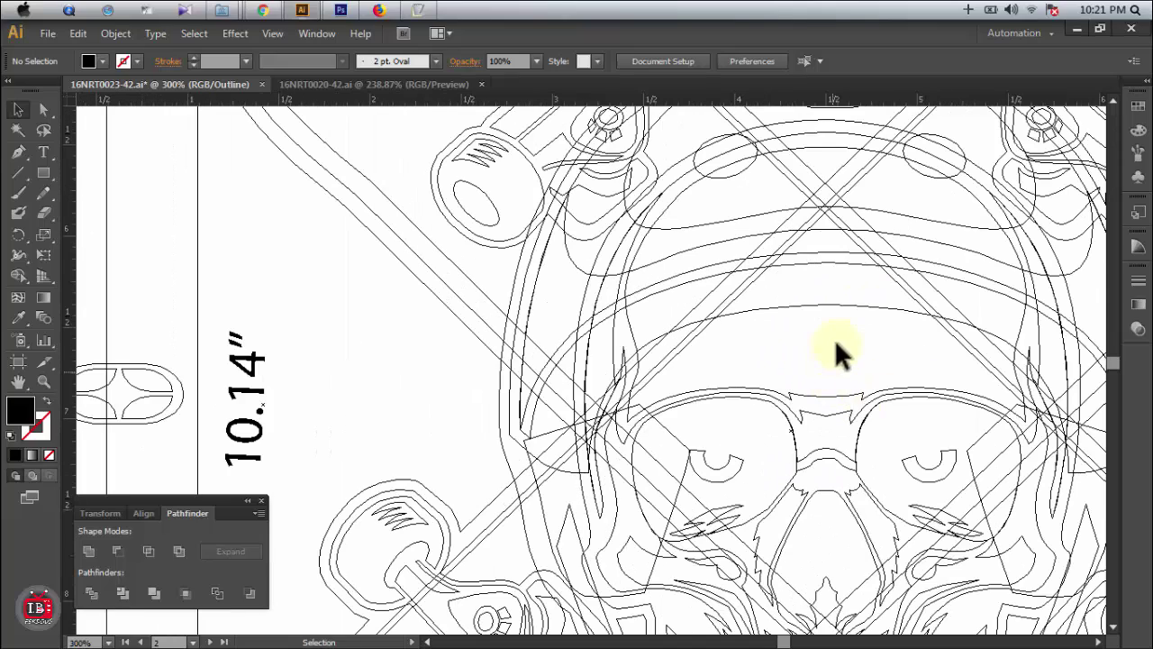
scroll(834, 339, up, 3)
click(609, 233)
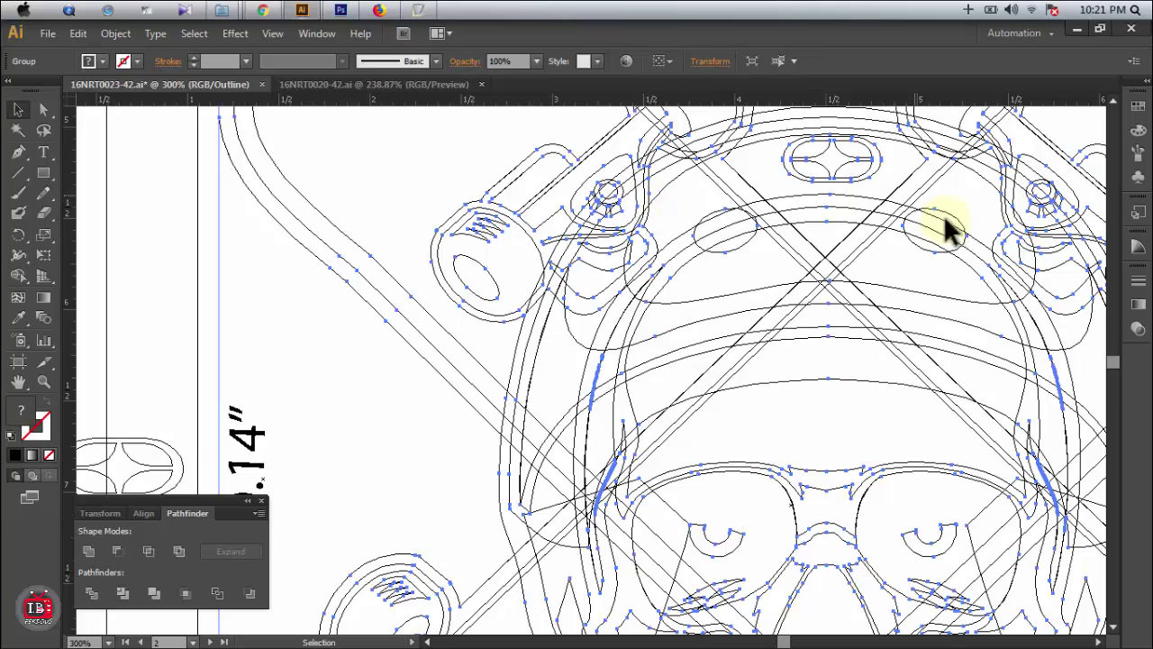
scroll(981, 249, down, 1)
click(613, 345)
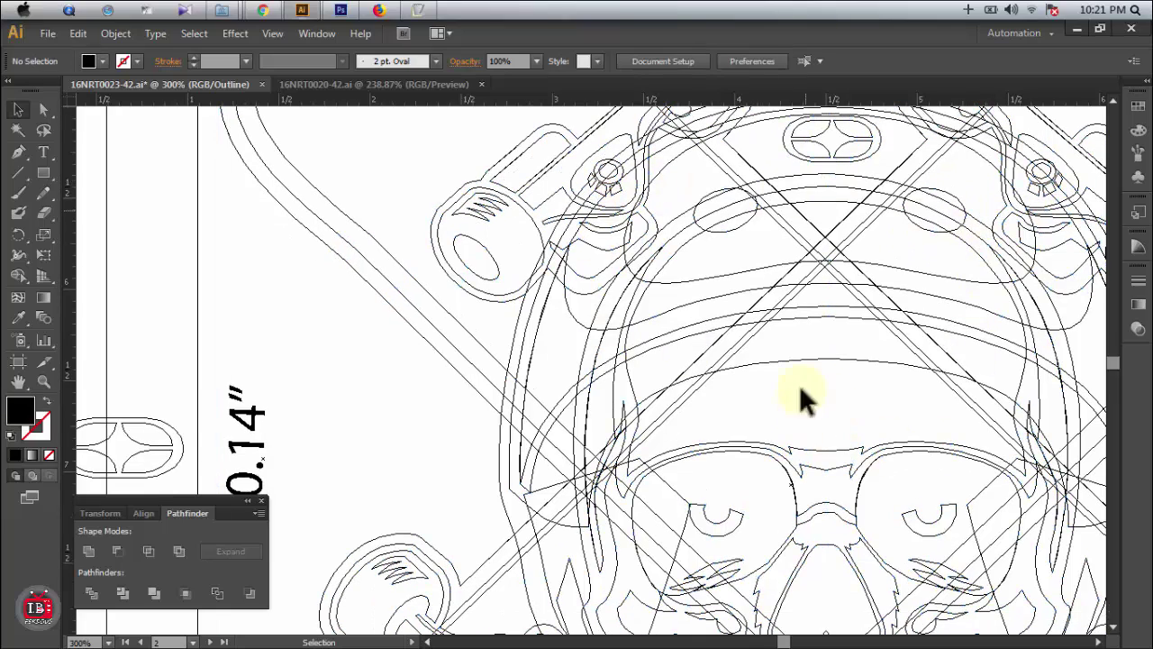
scroll(799, 387, down, 6)
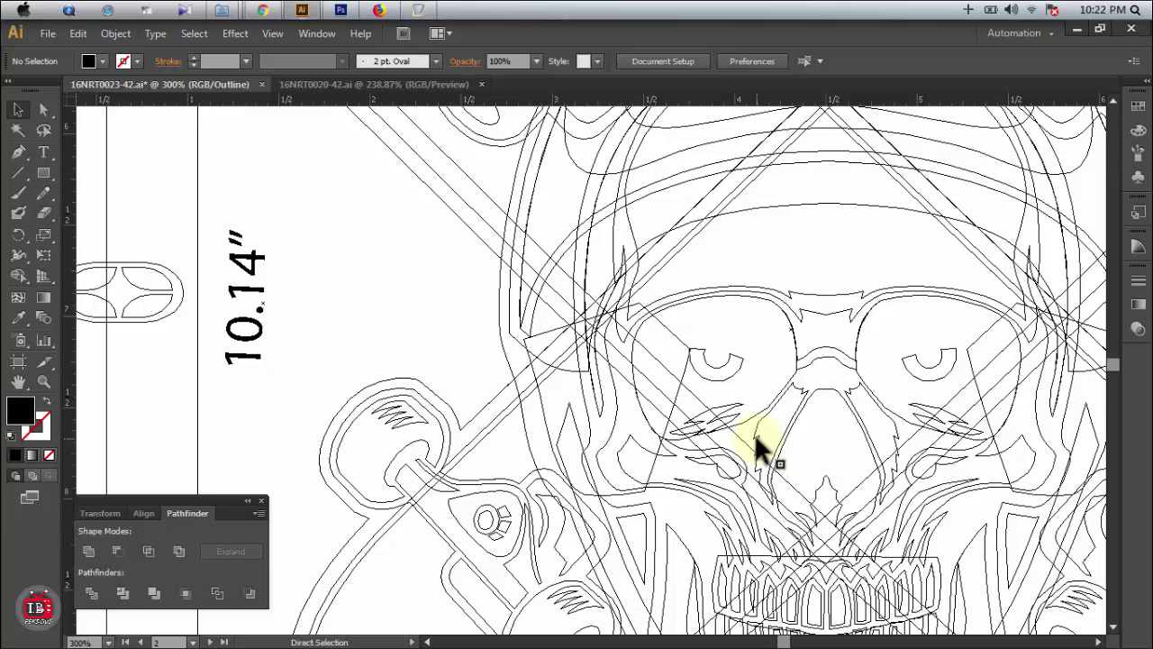
Step: Compare the skull graphic's full-color preview with its outline paths, selecting and deselecting the whole group between views
key(ctrl+minus)
key(ctrl+minus)
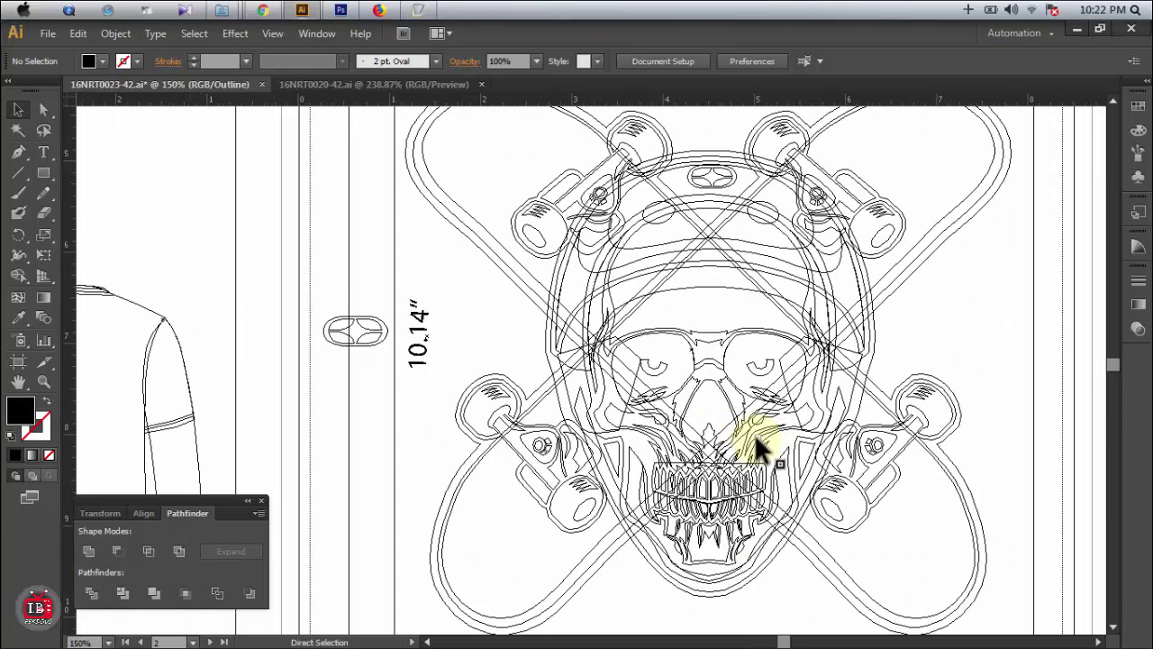
key(ctrl+y)
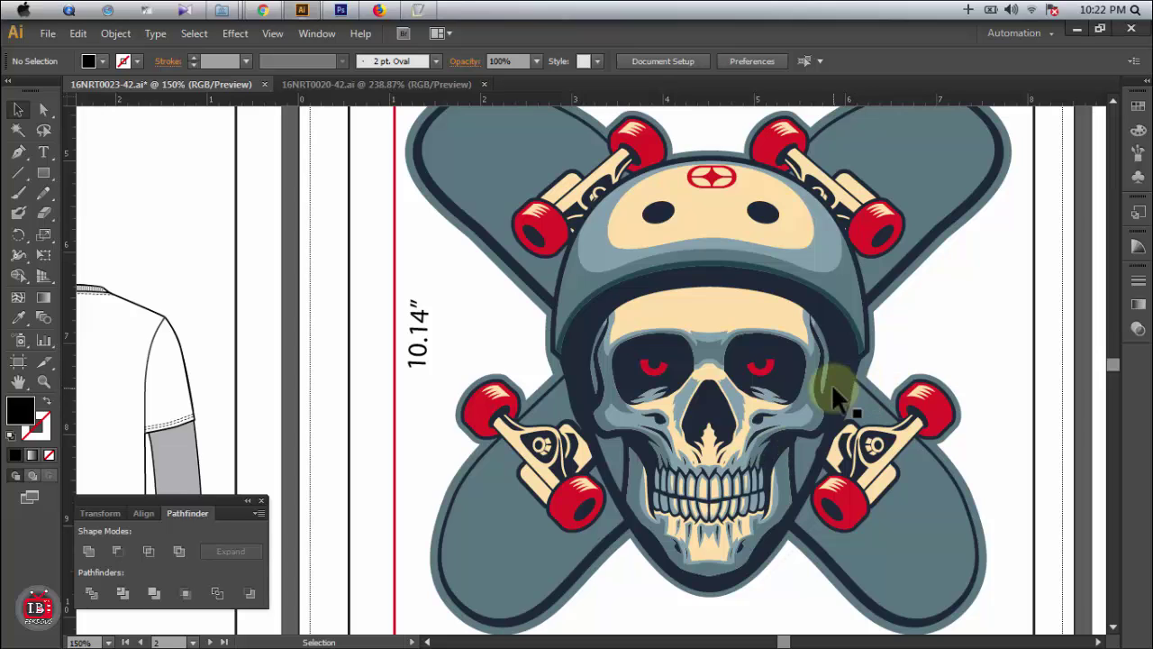
click(773, 317)
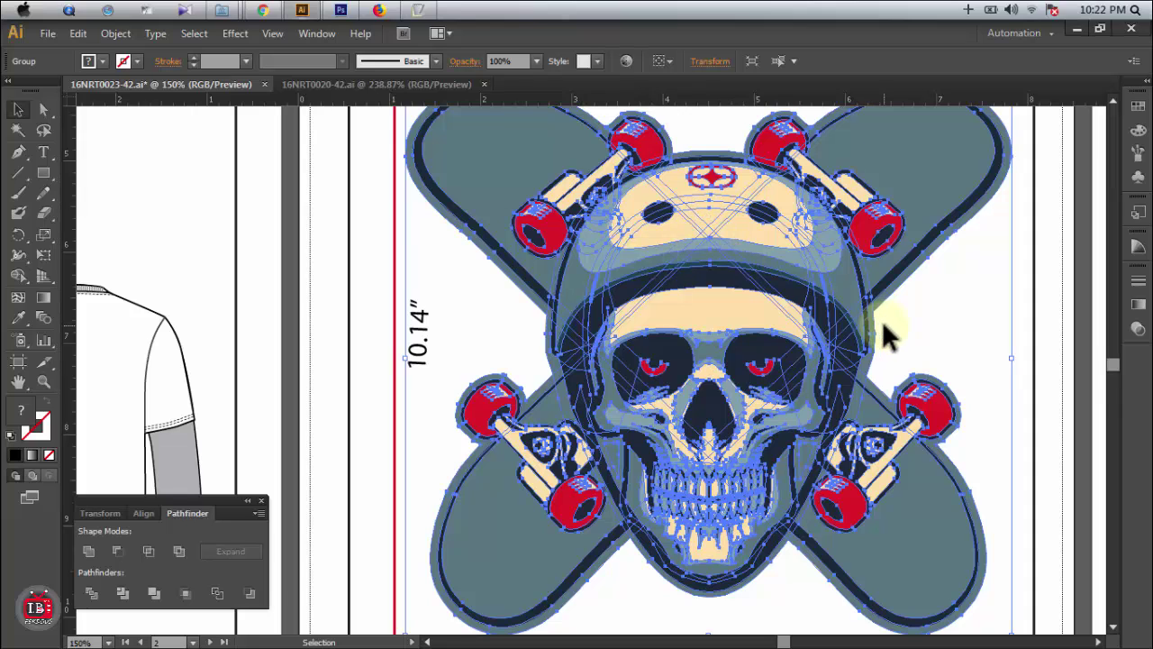
click(926, 315)
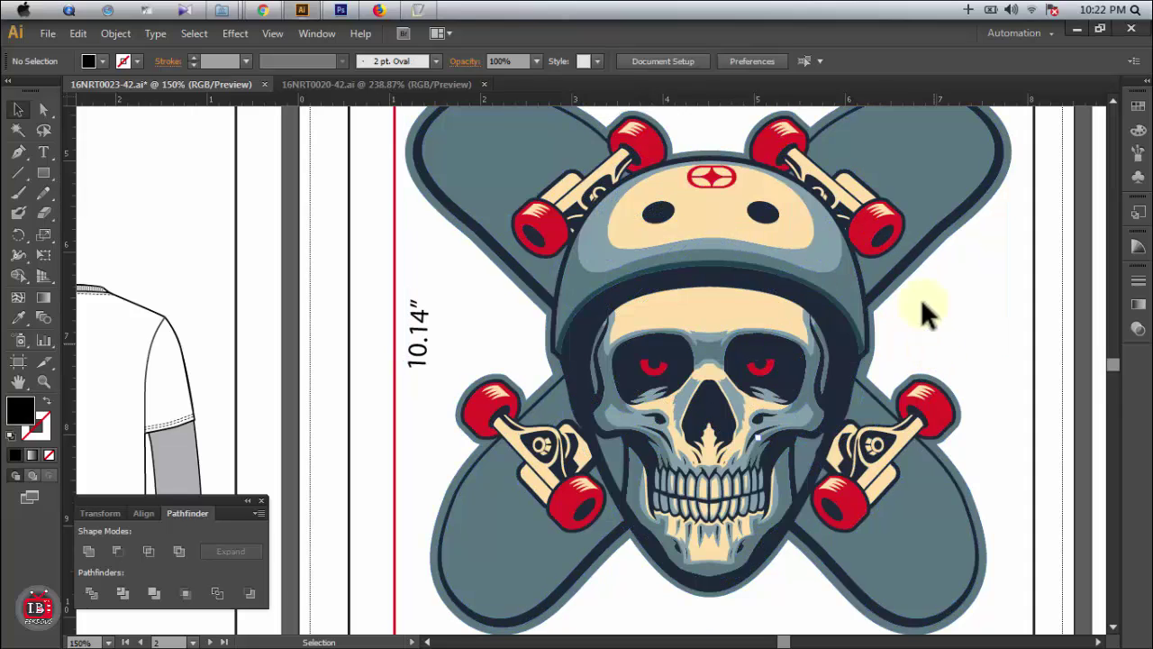
scroll(721, 378, up, 1)
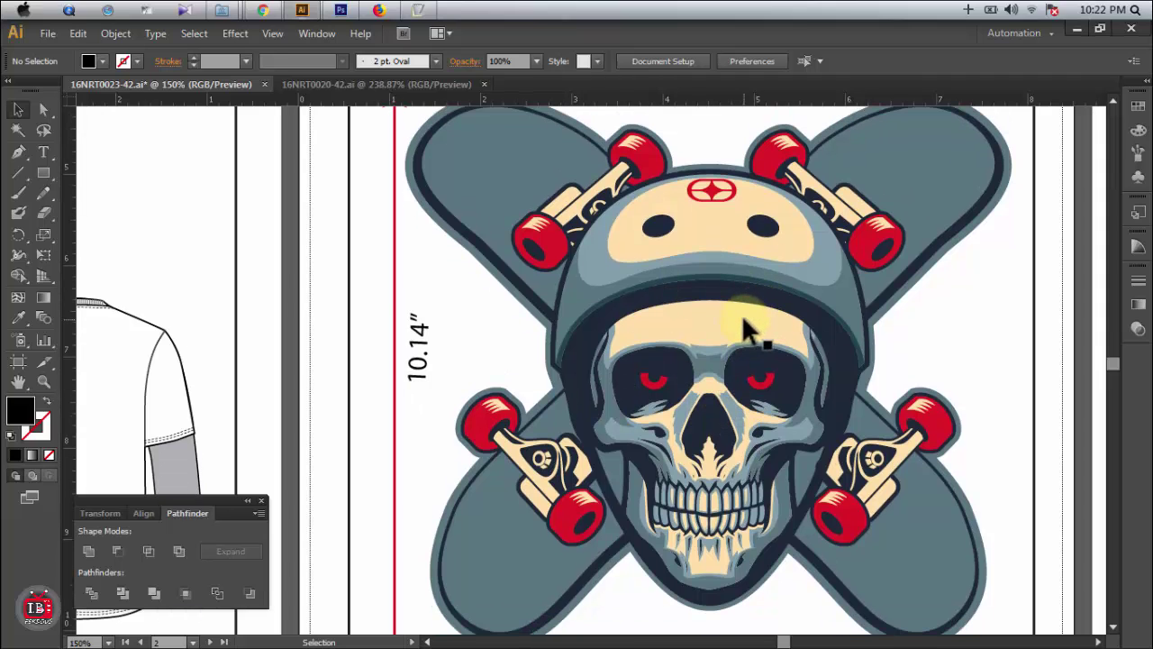
click(742, 314)
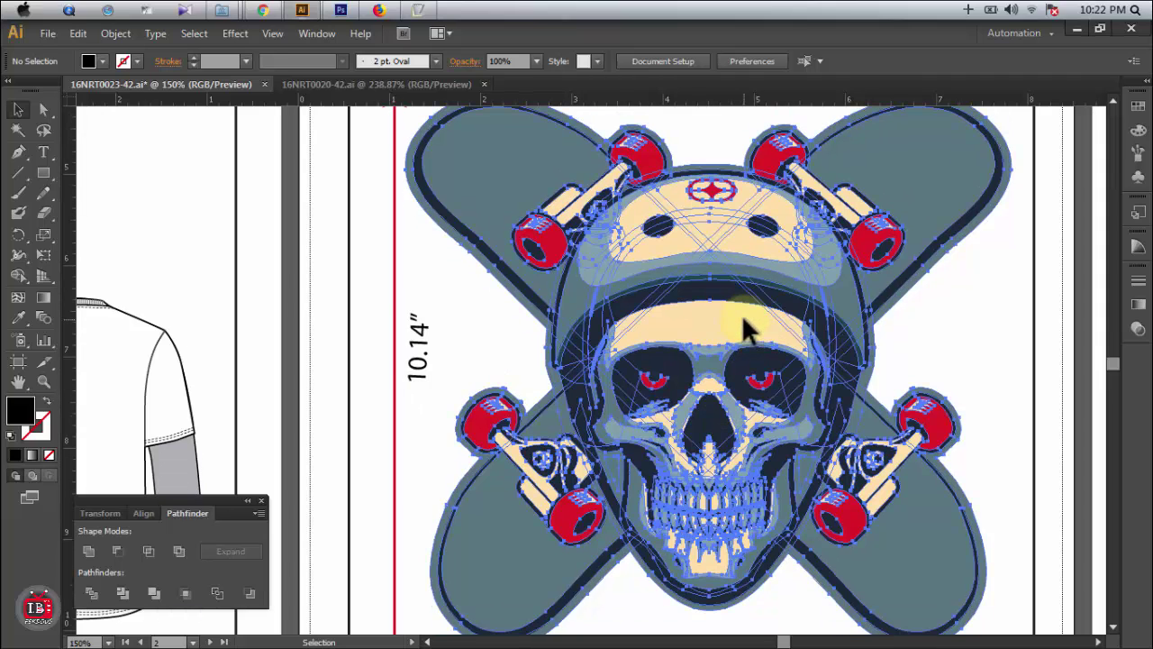
click(955, 356)
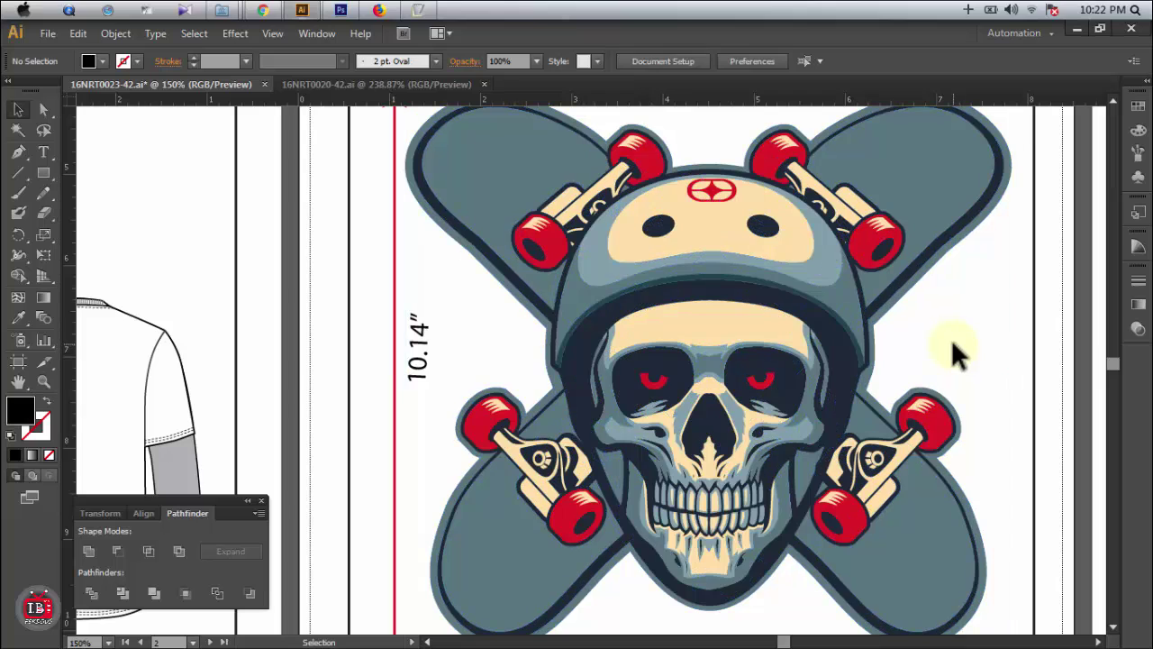
key(ctrl+y)
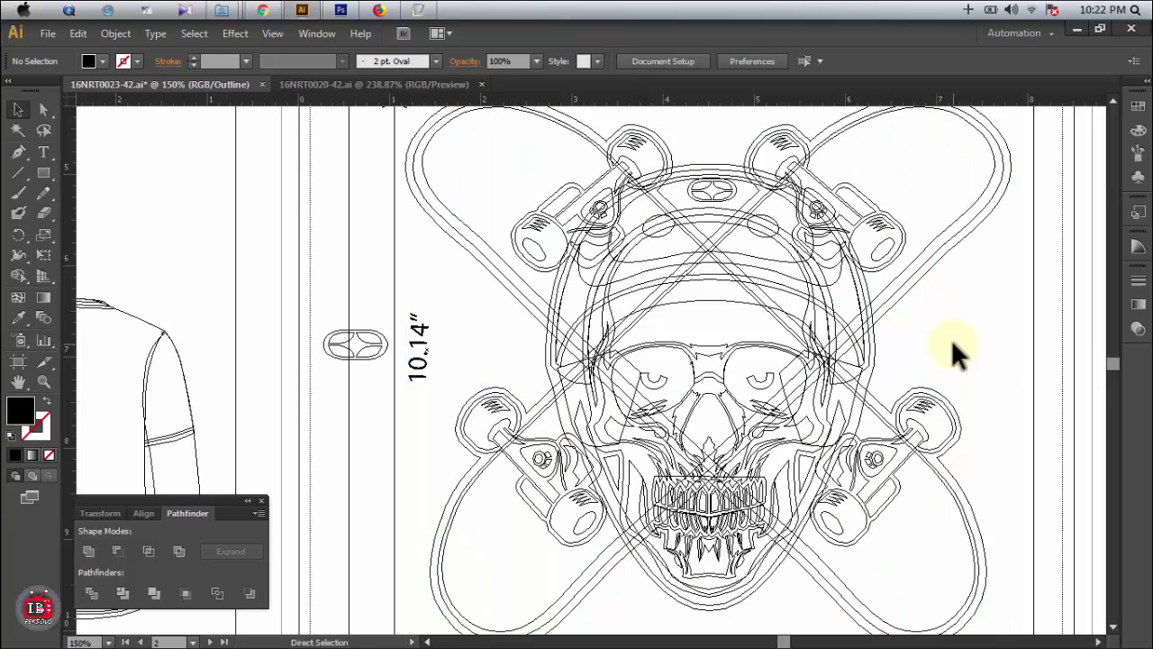
key(ctrl+y)
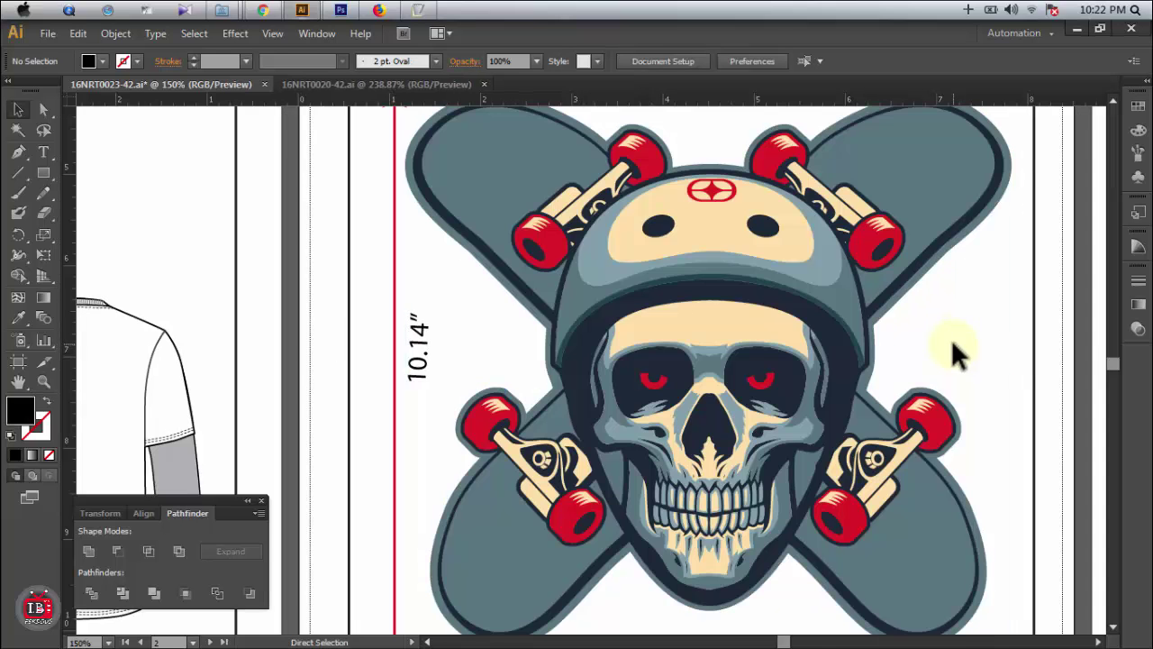
Step: Duplicate the skull artwork group onto the empty canvas beside Detail Sheet #1
click(775, 362)
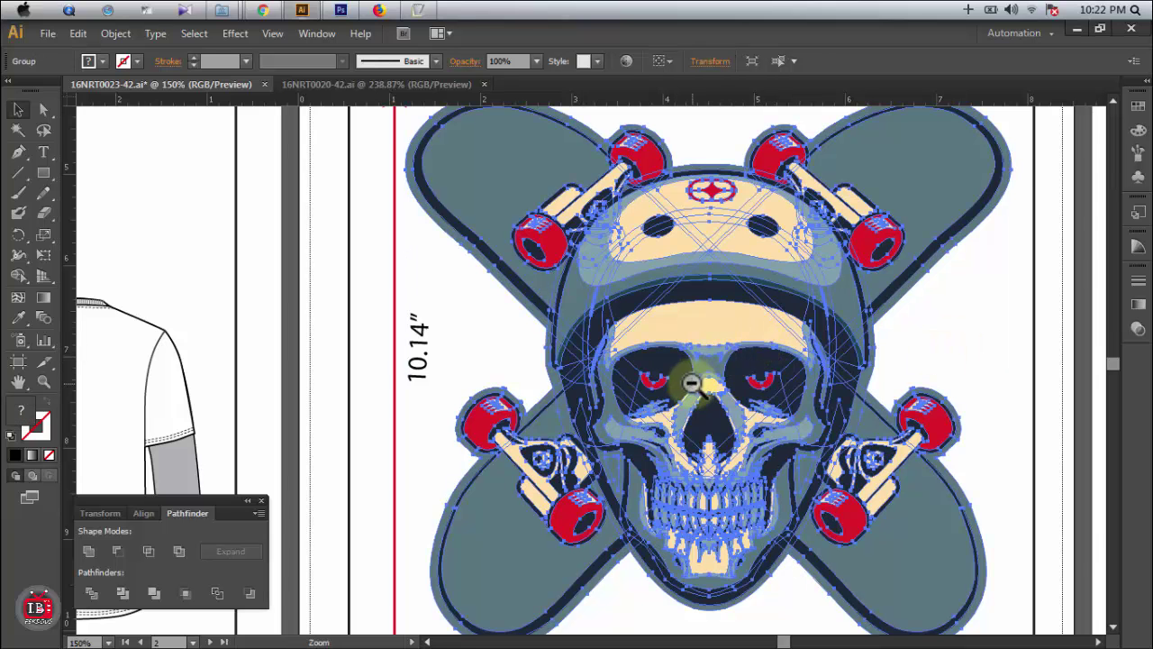
key(ctrl+minus)
key(ctrl+minus)
key(ctrl+minus)
key(ctrl+minus)
drag(460, 347, 466, 343)
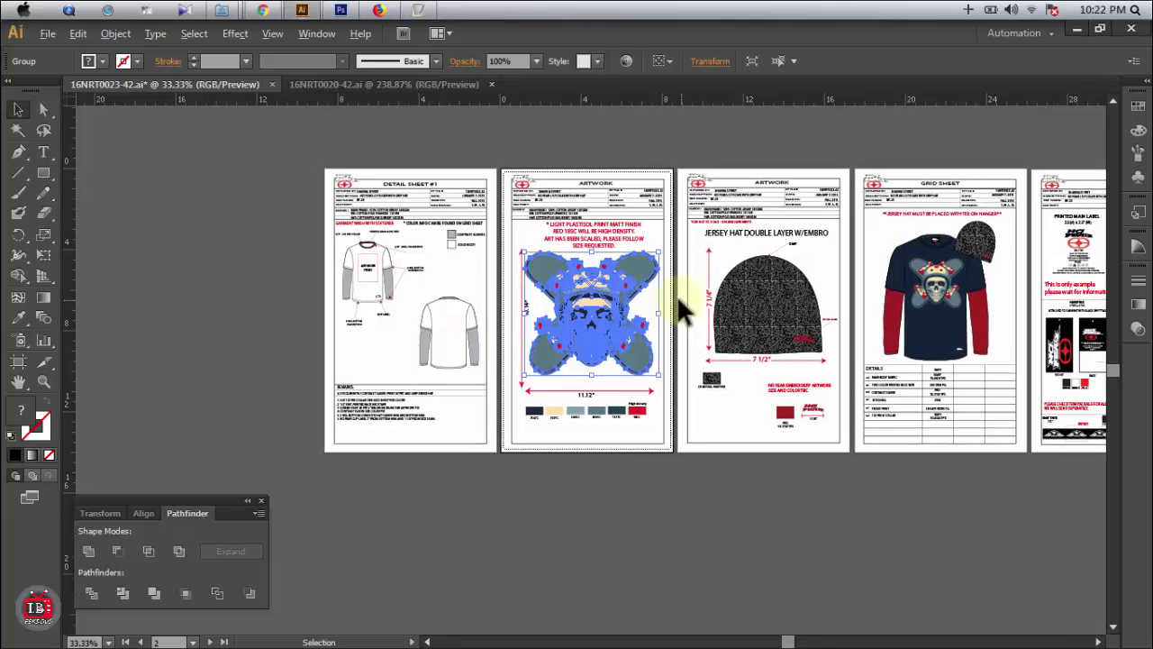
drag(567, 301, 235, 286)
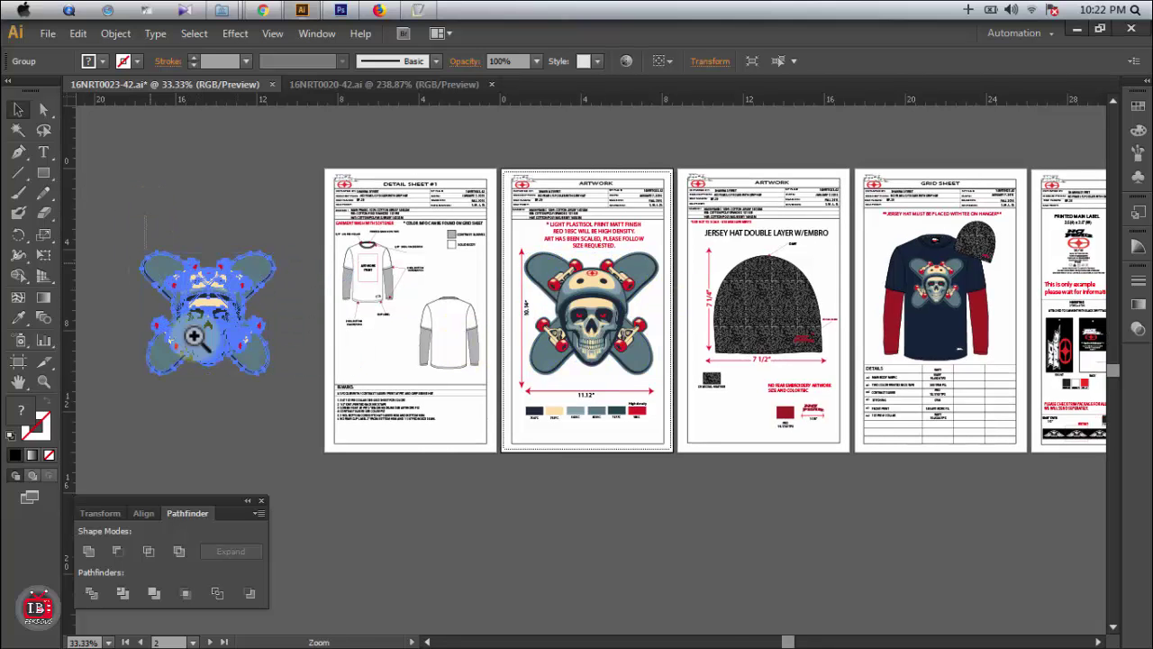
Step: Place a second copy of the skull graphic on the empty canvas to the left of the first copy
drag(193, 334, 379, 451)
drag(334, 387, 148, 354)
scroll(405, 301, left, 10)
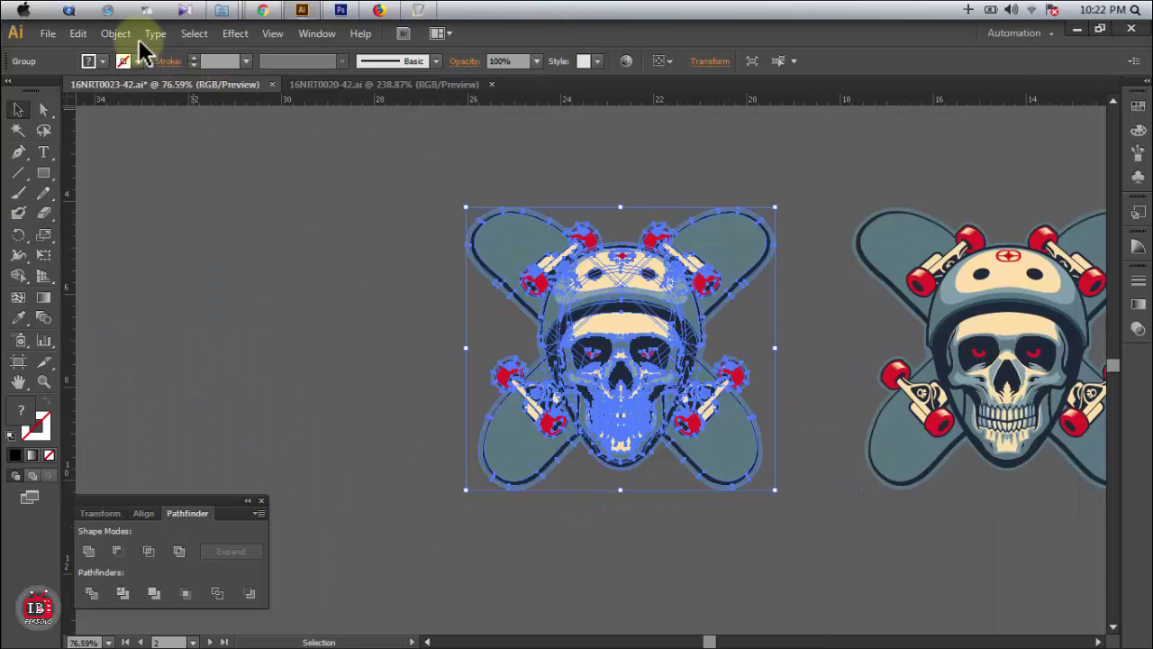
Step: Rasterize the second skull copy in RGB at High (300 ppi) with a white background and Art Optimized anti-aliasing
click(79, 36)
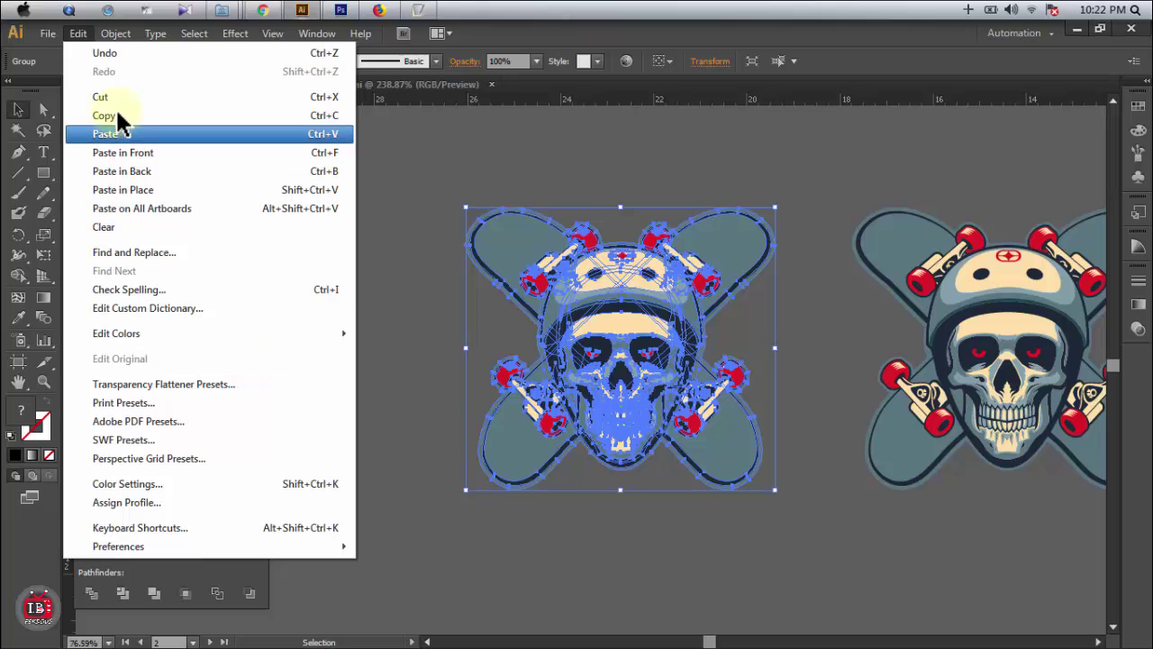
mouse_move(110, 37)
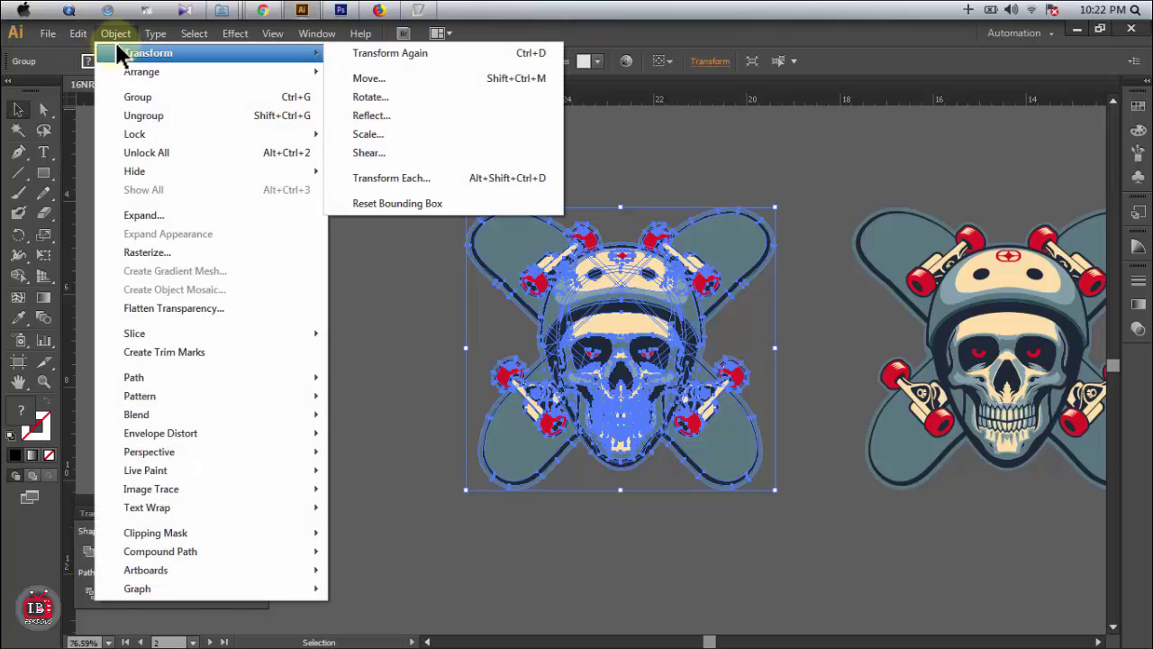
click(180, 254)
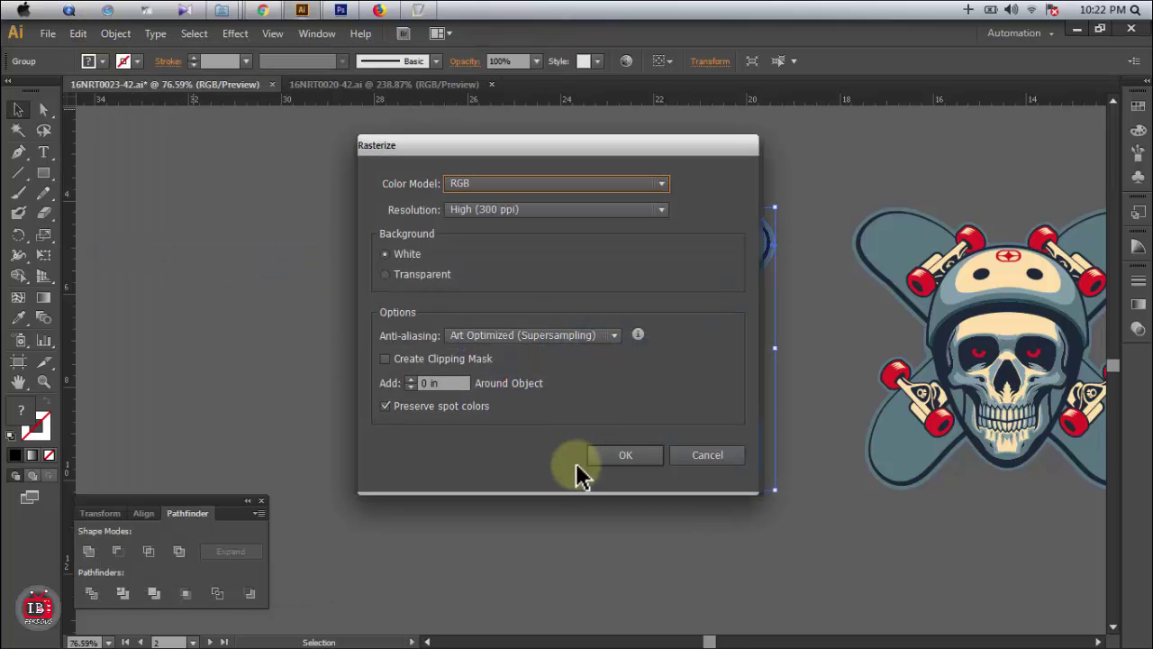
click(625, 454)
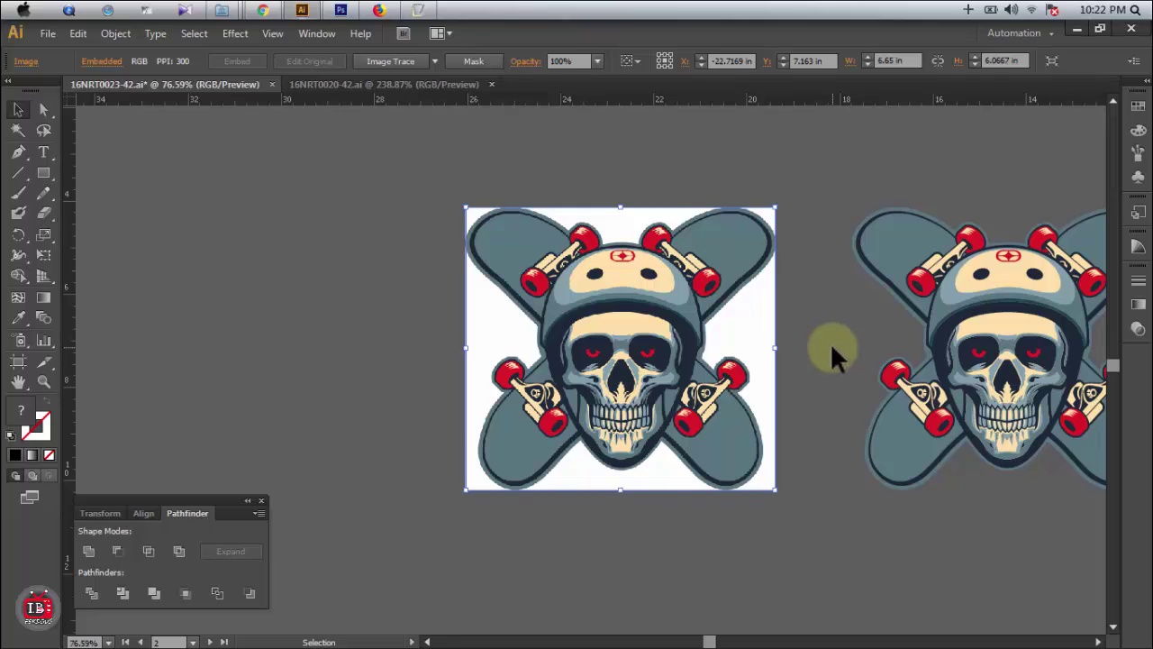
Step: Clear the selection and view the rasterized and vector skull copies side by side in outline view
click(830, 343)
drag(813, 361, 669, 334)
ctrl+click(649, 340)
drag(602, 348, 671, 347)
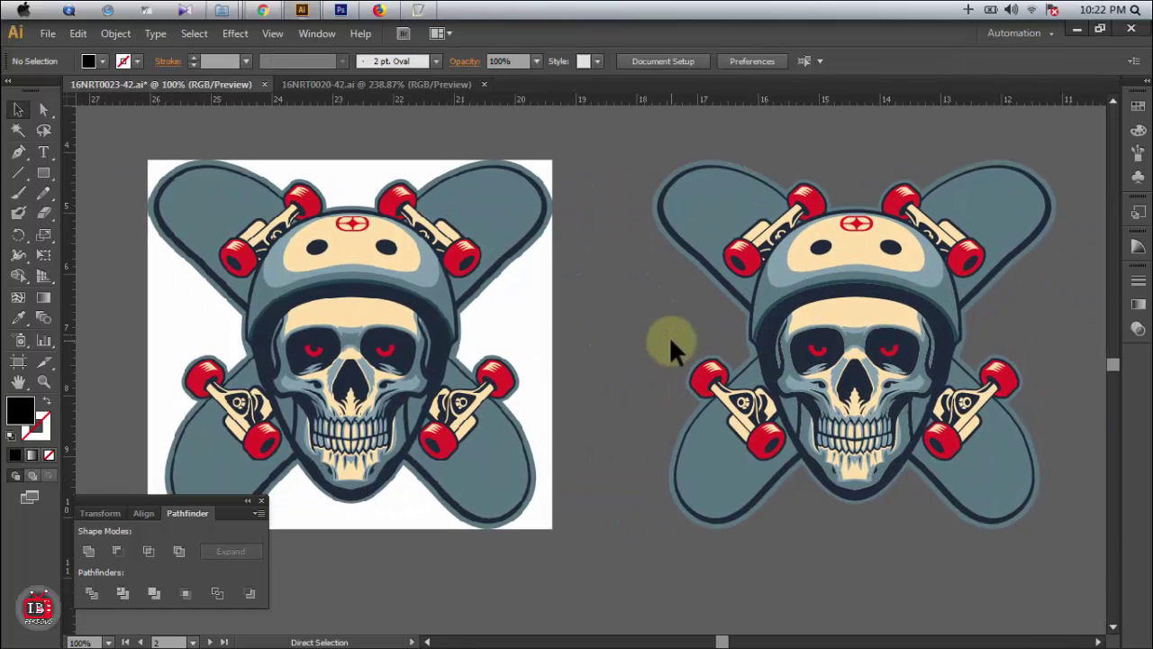
key(y)
key(ctrl+y)
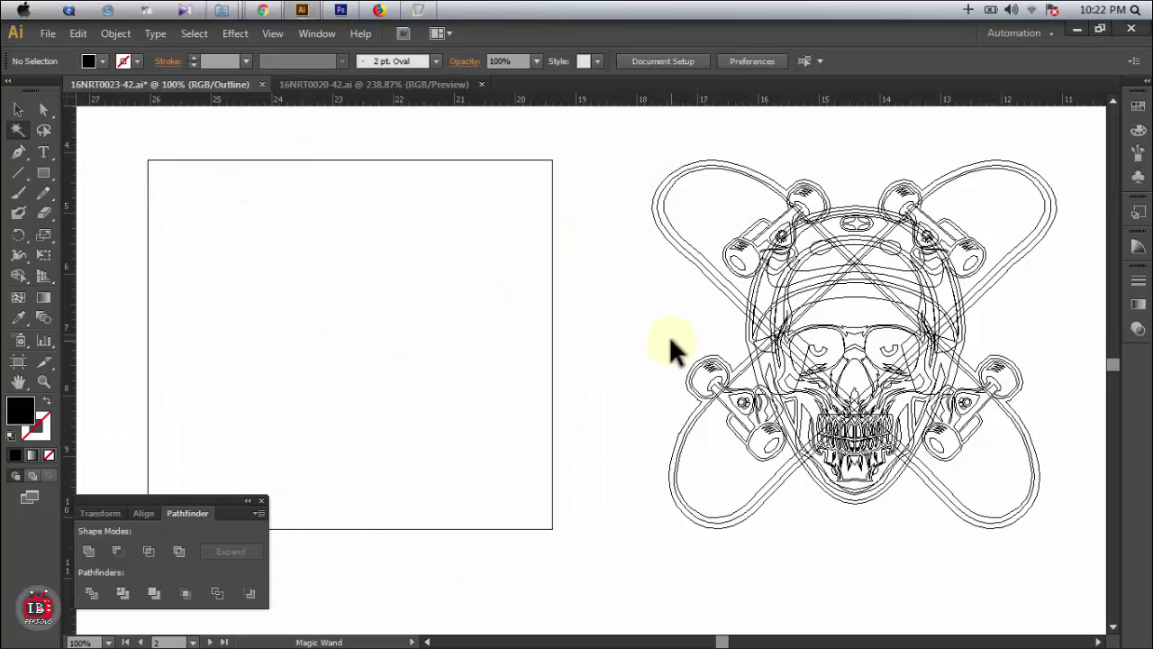
Step: Compare the rasterized image's outline with the vector group's paths by selecting each one in turn
click(18, 109)
drag(163, 138, 327, 281)
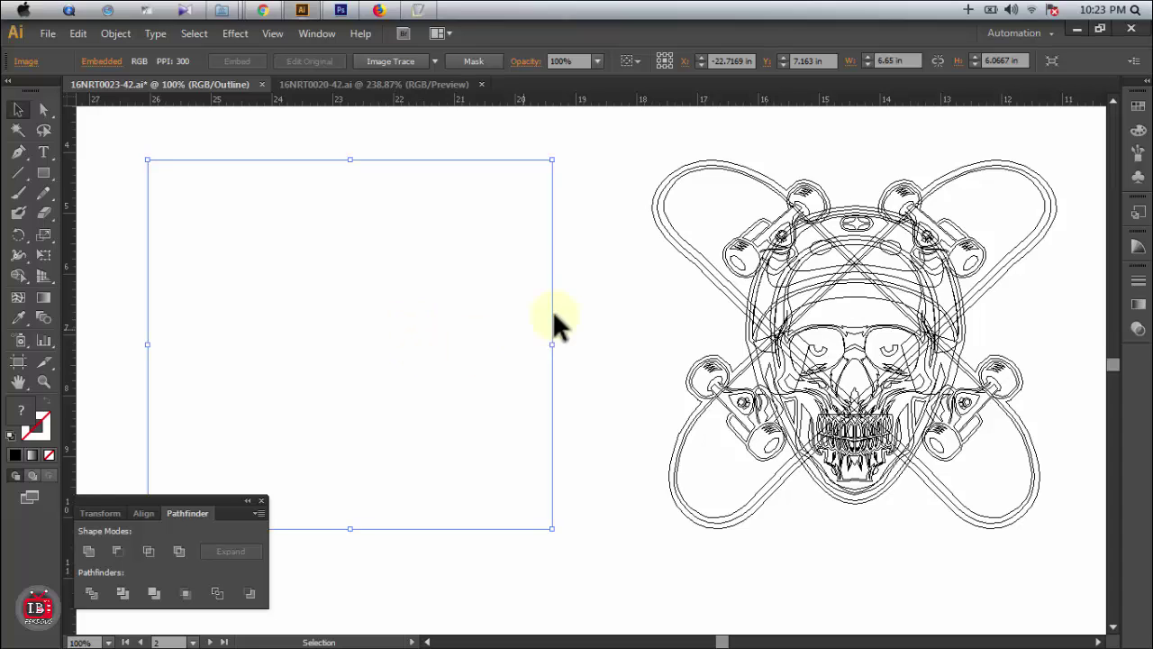
click(771, 357)
click(789, 350)
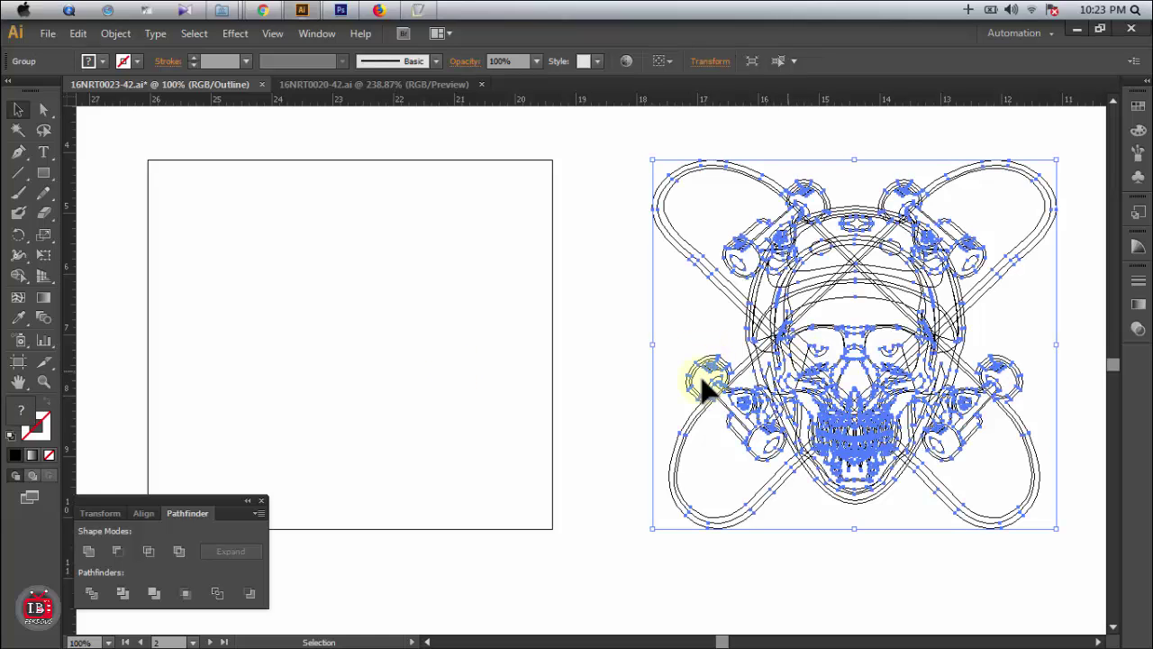
click(595, 361)
click(412, 245)
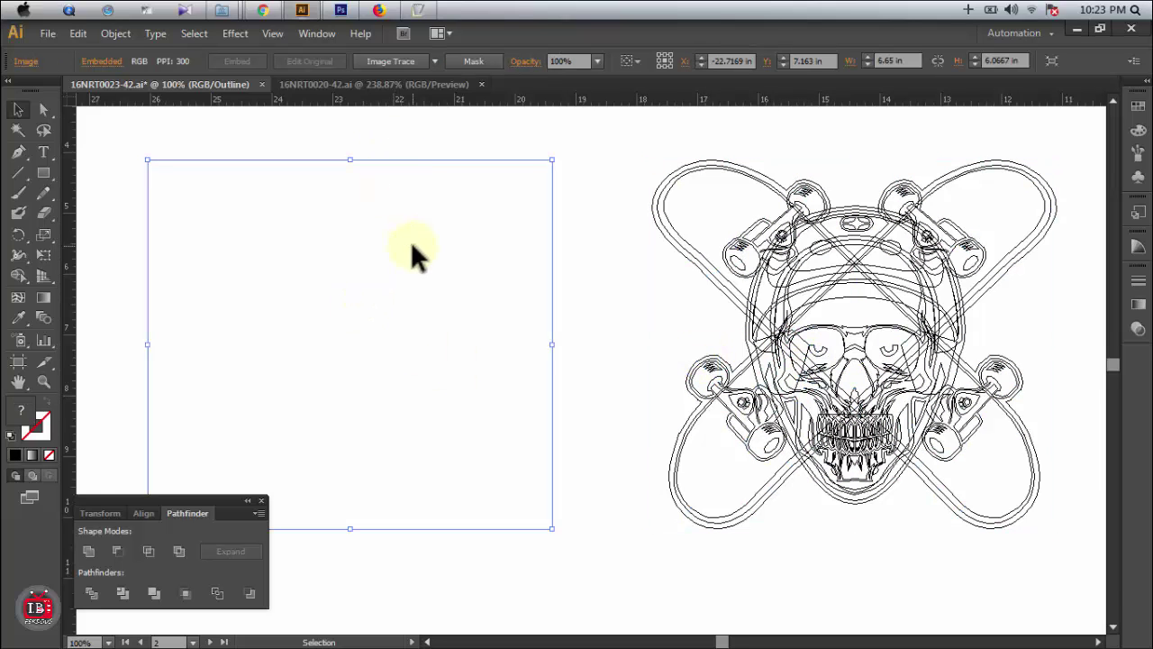
Step: Return to full-color preview, check the vector group and the rasterized image by selecting each, and clear the selection
key(ctrl+y)
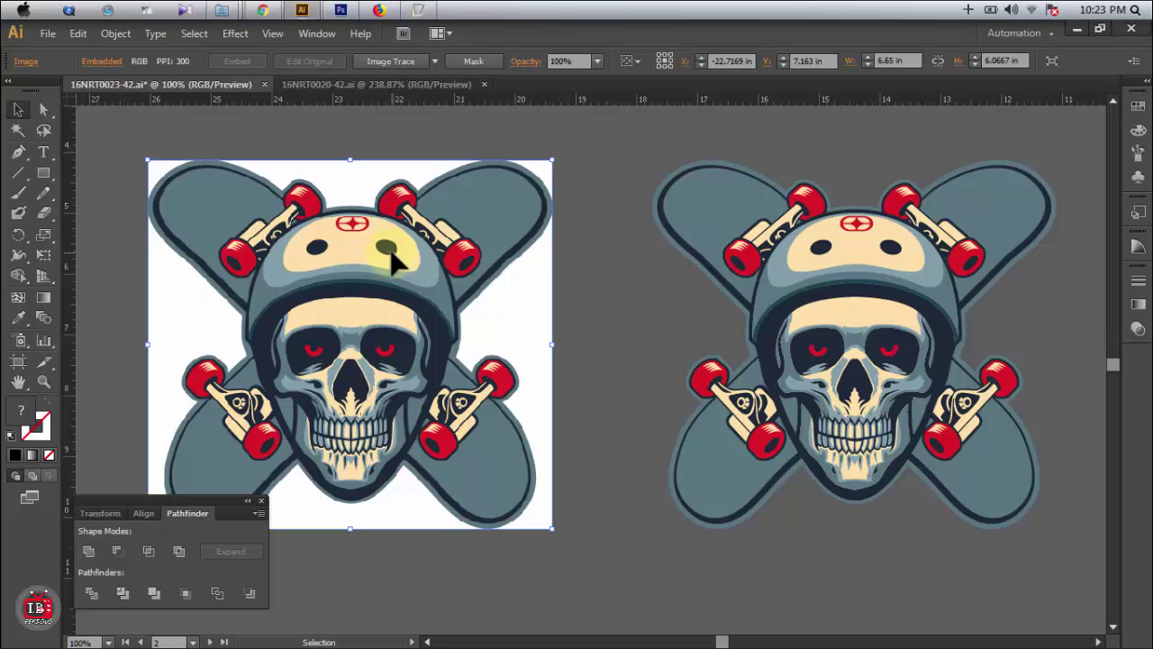
click(872, 346)
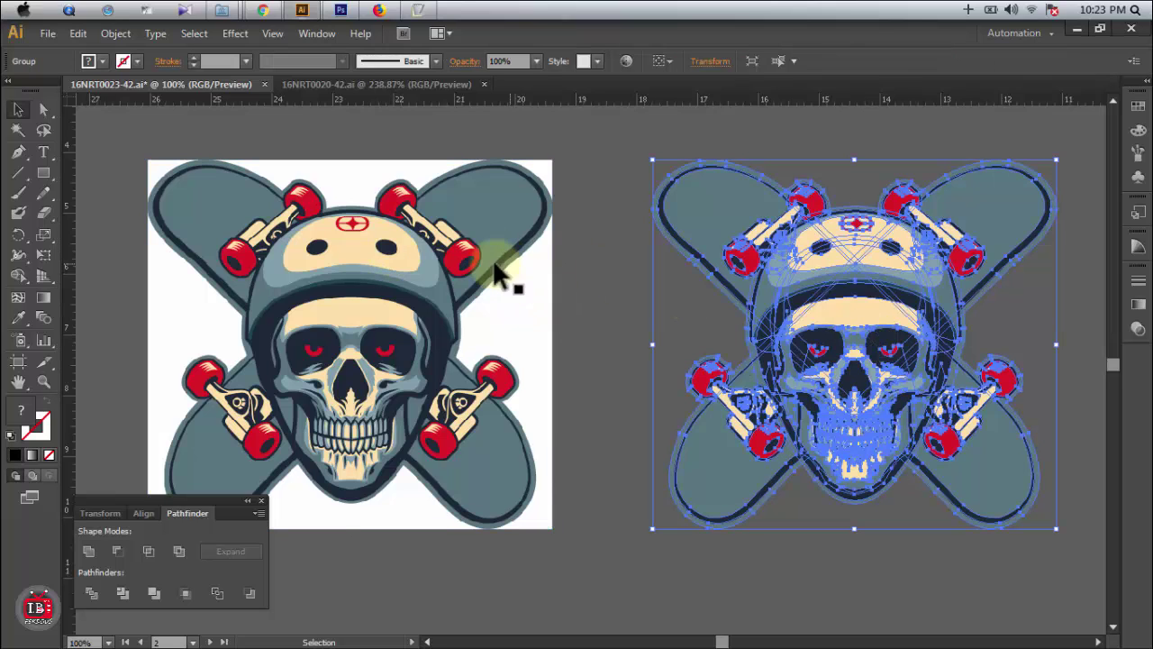
click(433, 281)
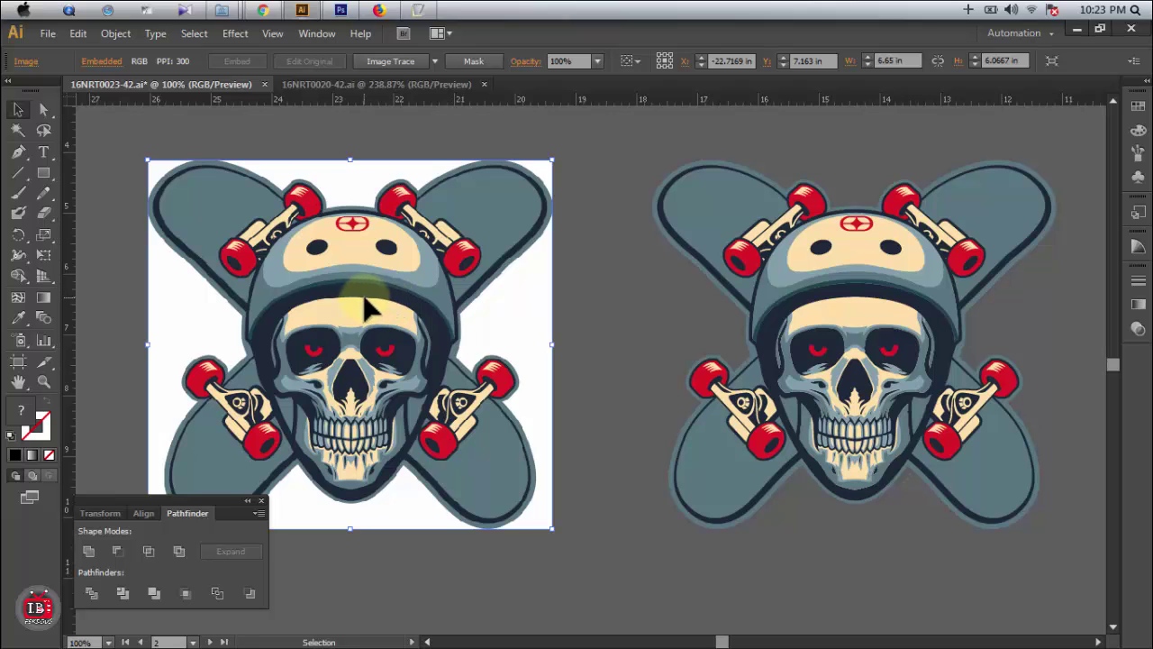
click(618, 306)
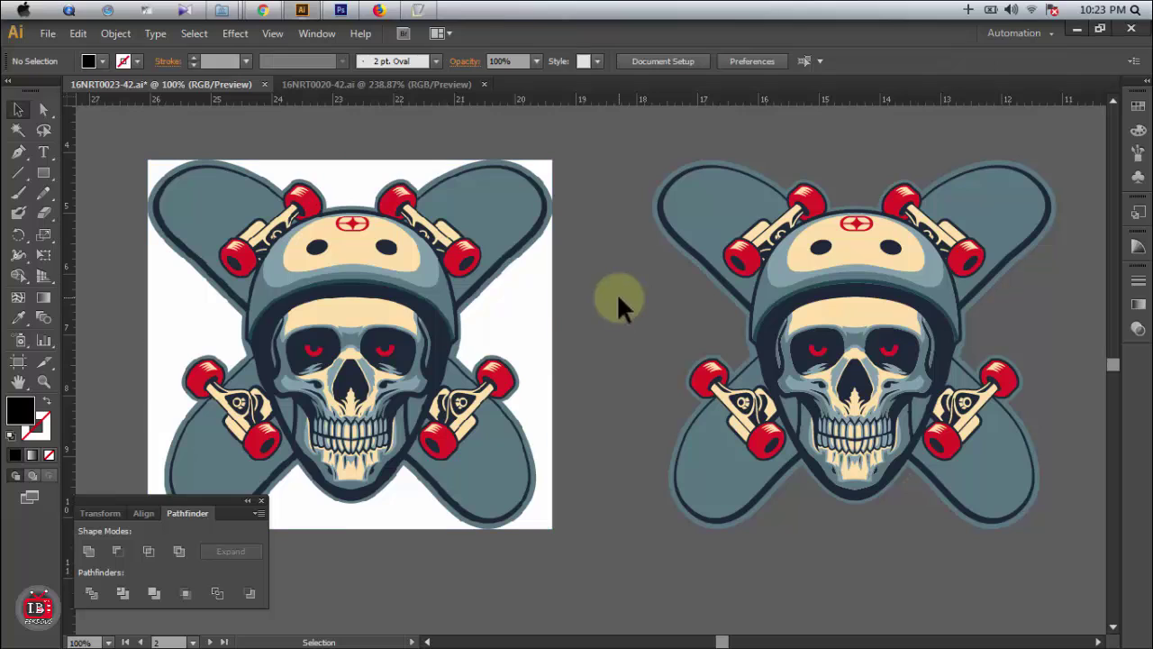
Step: Compare the object type and selection display of the embedded skull image and the vector skull group by alternating between them, ending with nothing selected
click(331, 296)
drag(258, 147, 397, 300)
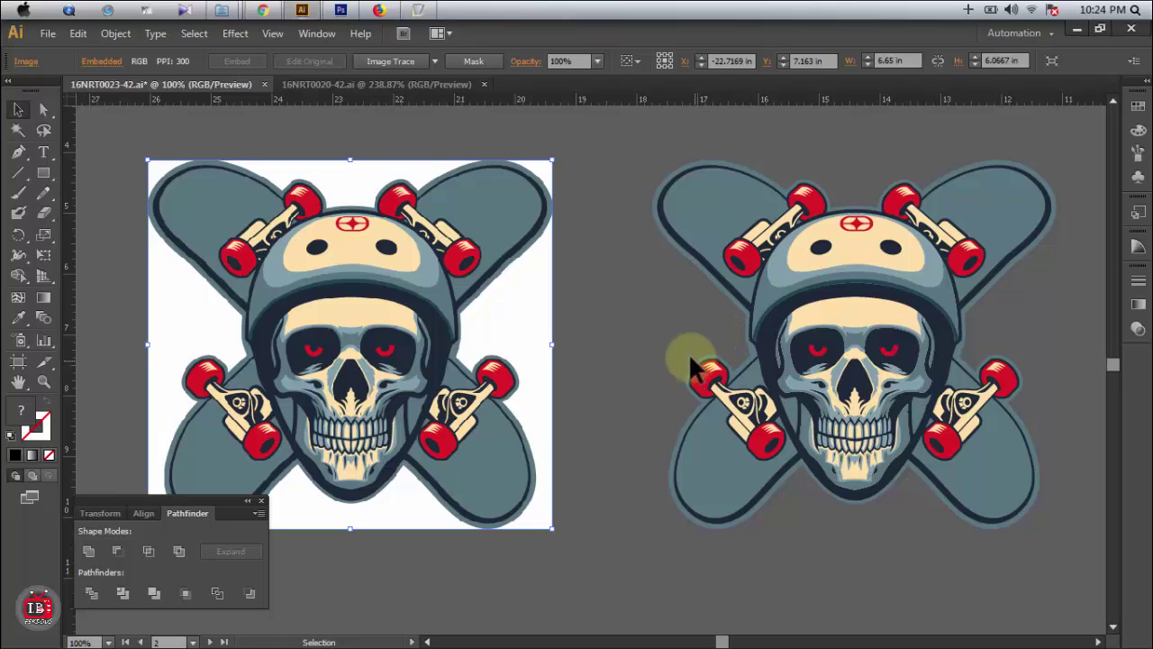
click(626, 322)
click(813, 335)
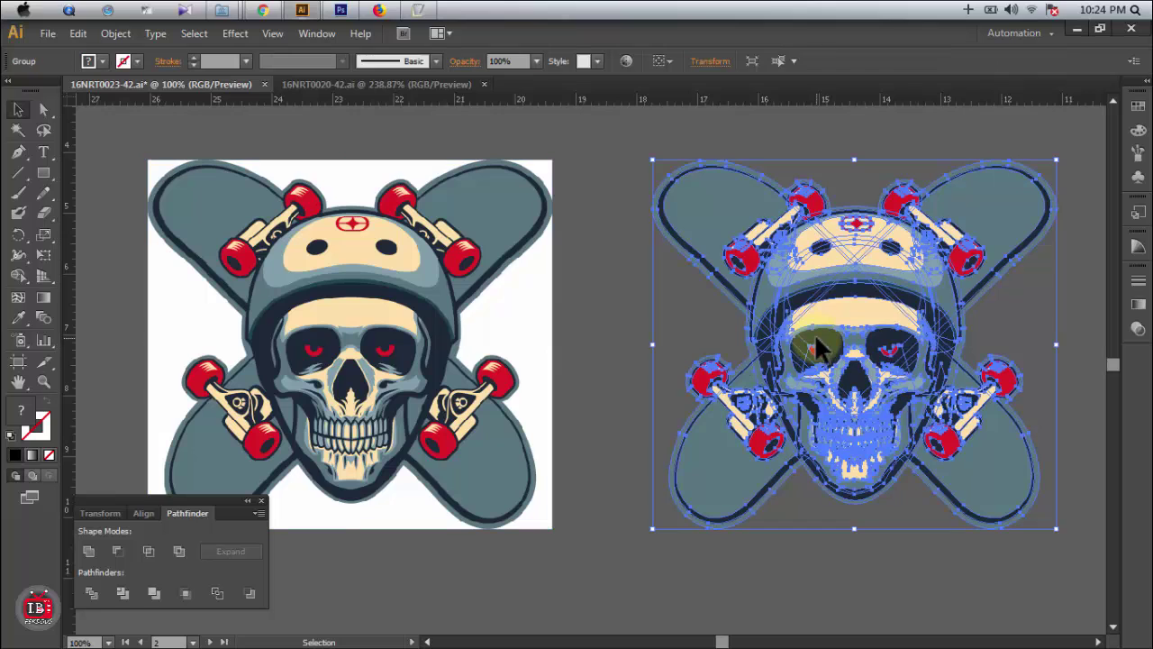
click(414, 306)
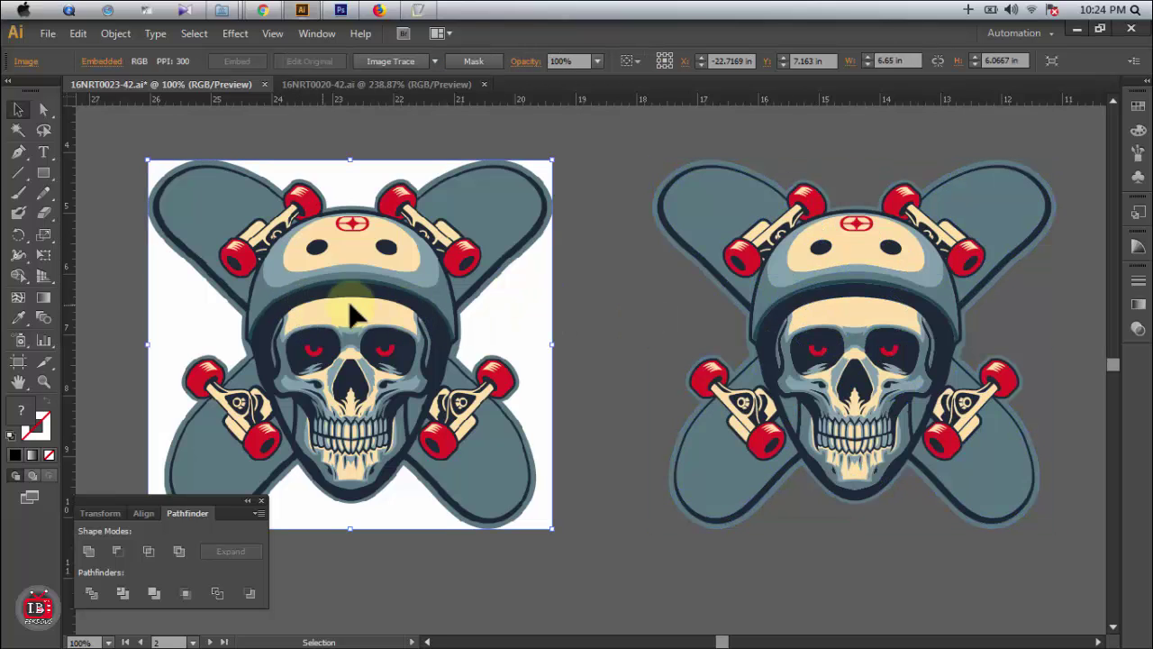
click(757, 342)
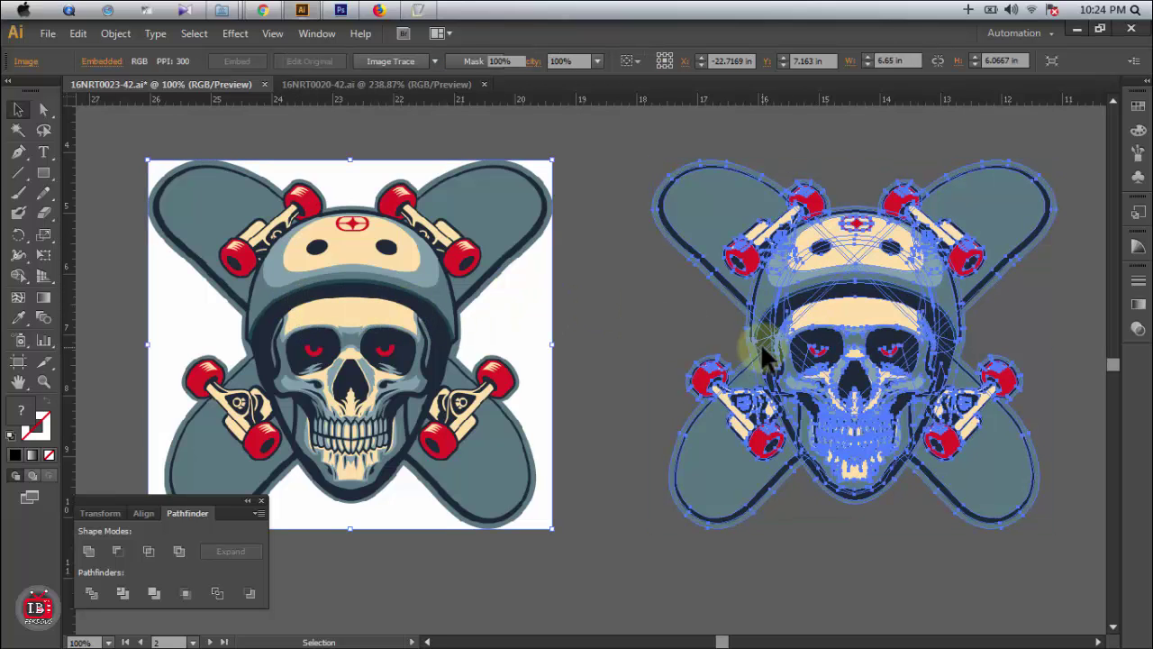
click(625, 309)
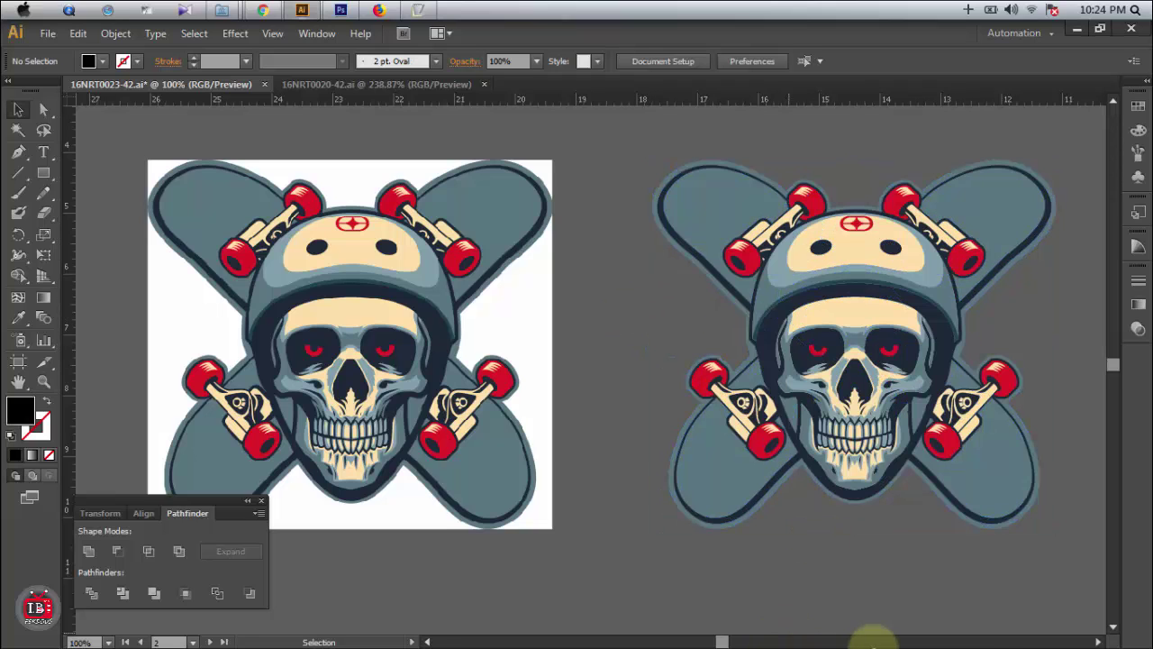
mouse_move(878, 642)
click(1094, 616)
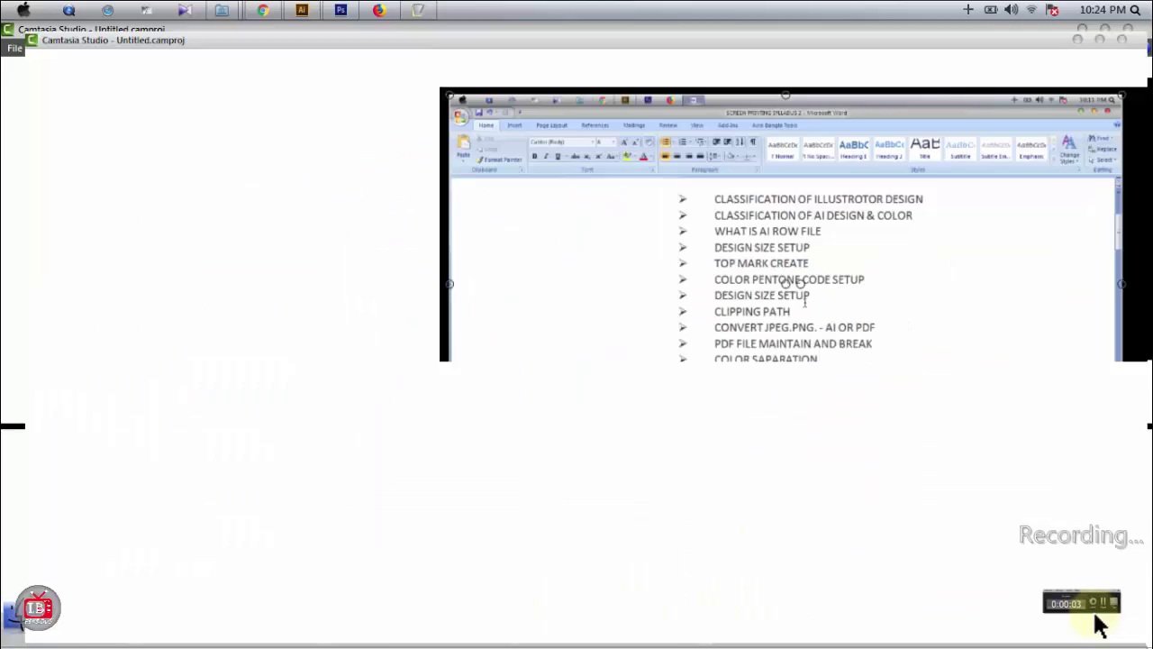
click(1083, 29)
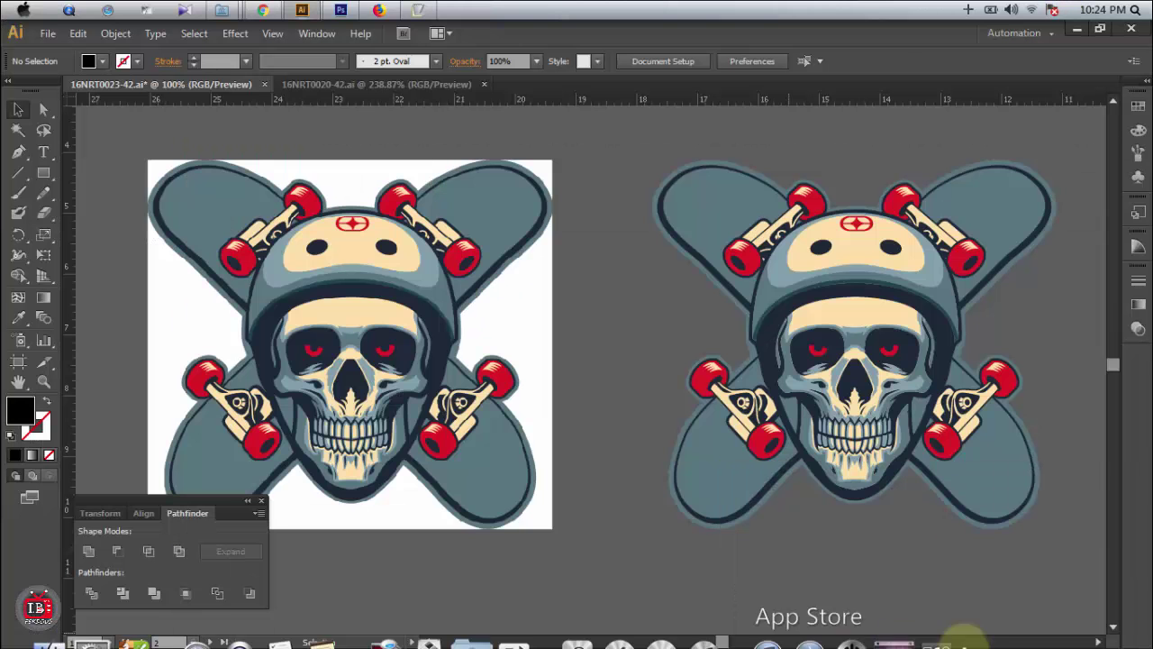
click(1055, 621)
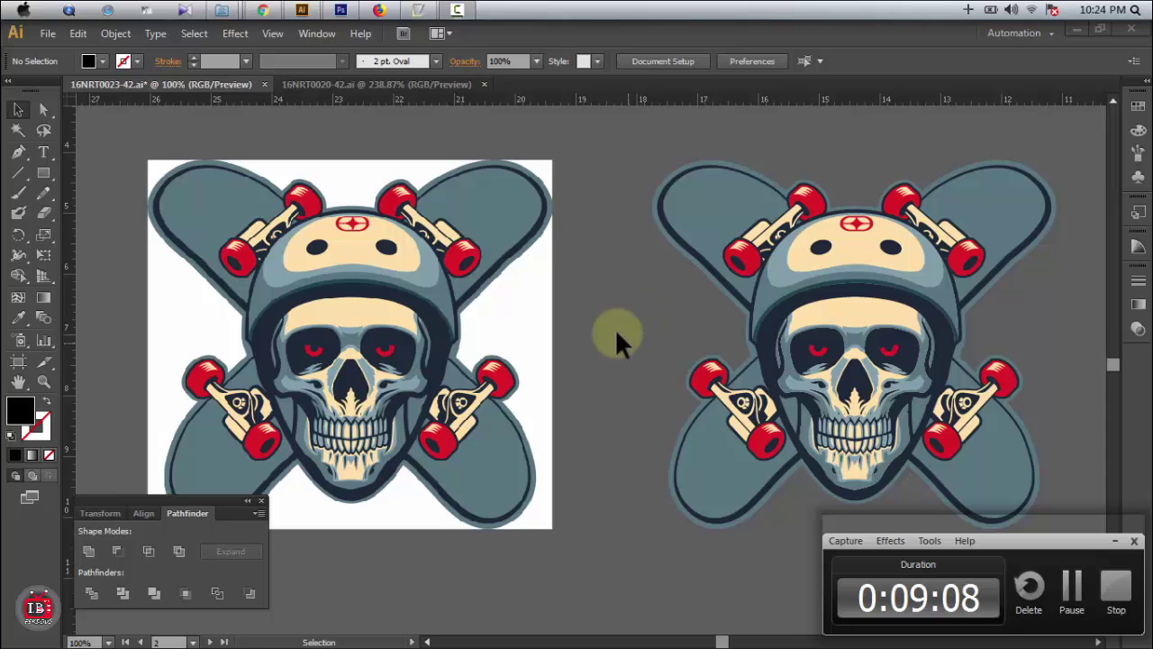
click(1114, 612)
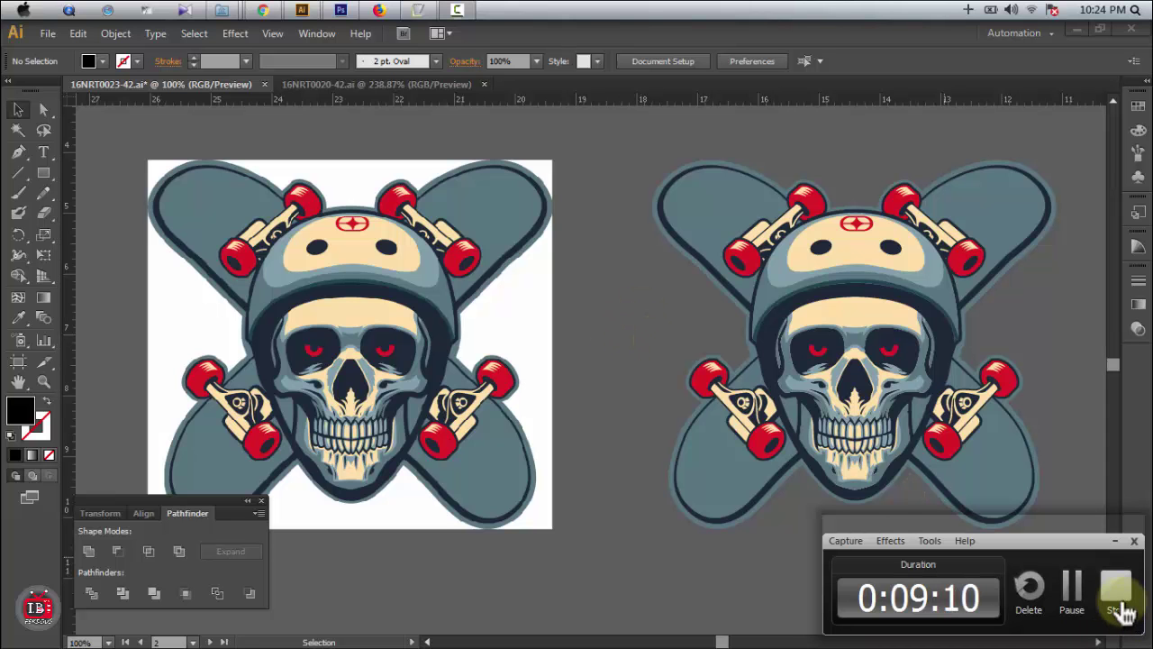